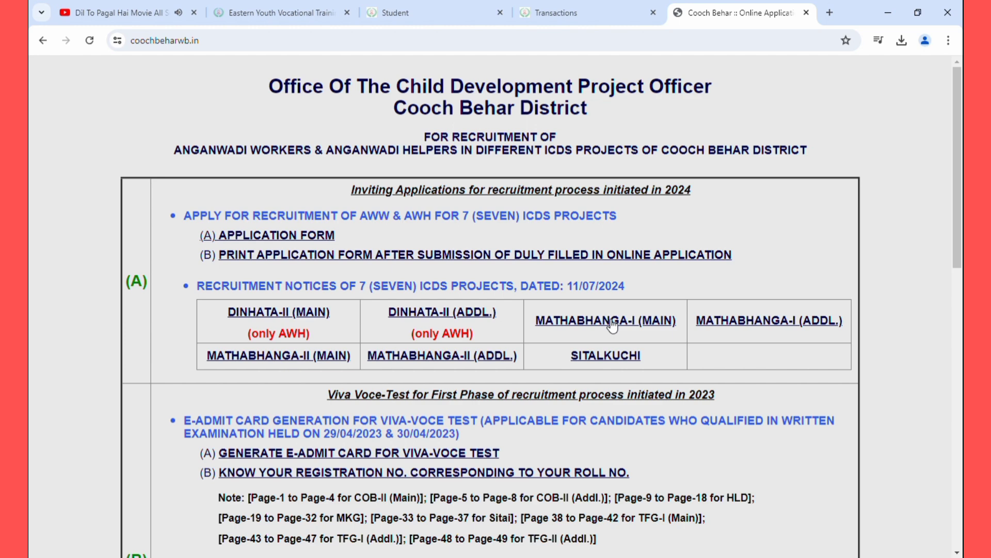
# Open a new Chrome tab and load coochbeharwb.in
pyautogui.scroll(-13, 613, 325)
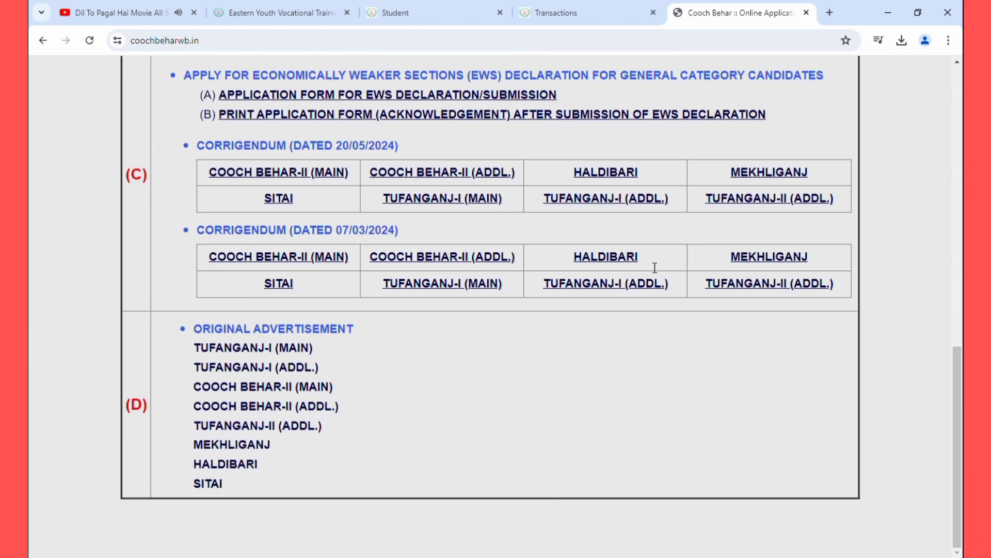
pyautogui.scroll(13, 654, 267)
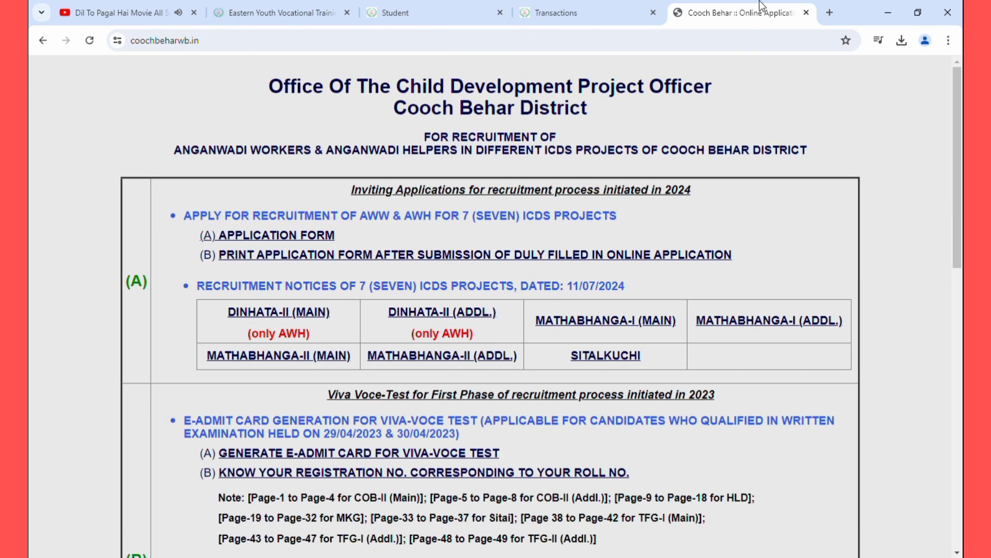
pyautogui.click(829, 13)
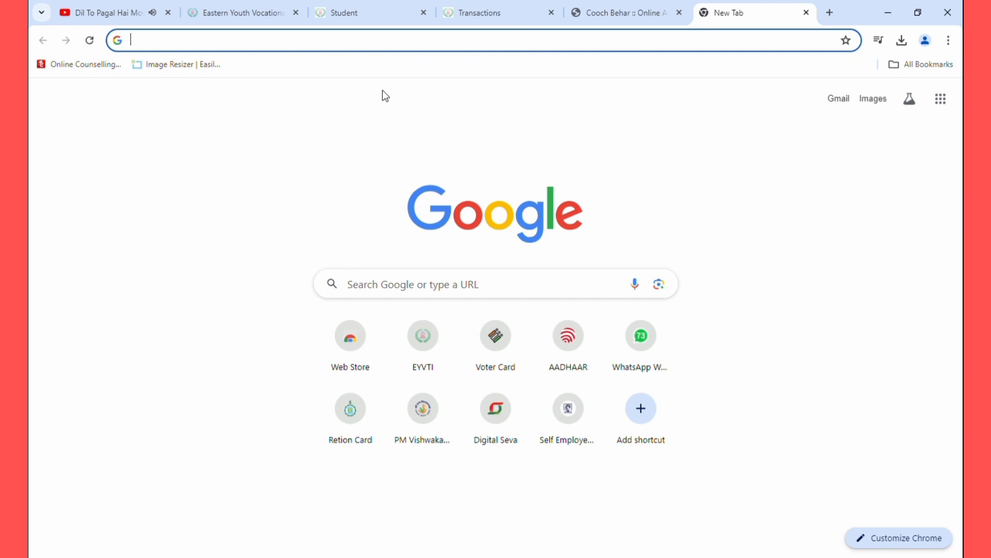
pyautogui.click(419, 283)
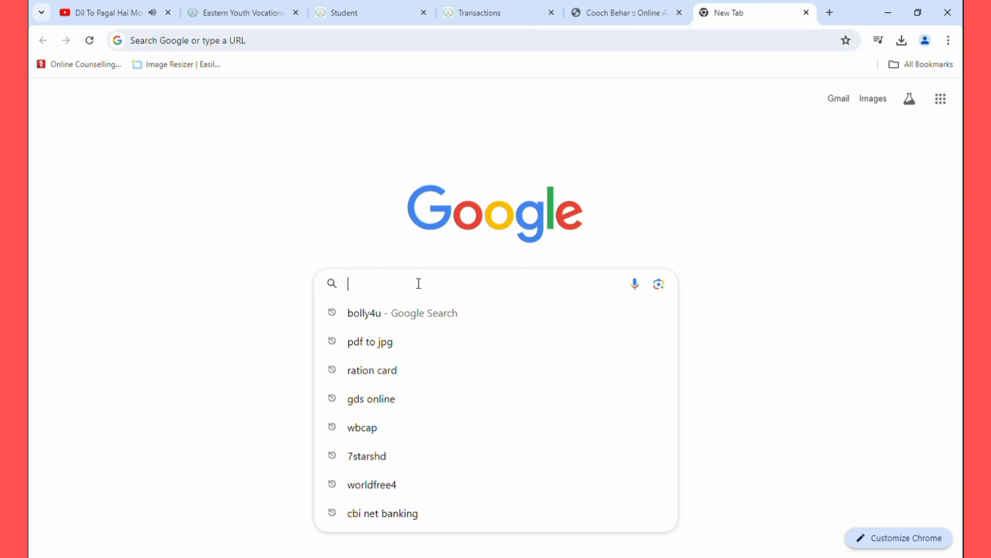
pyautogui.write('cooc')
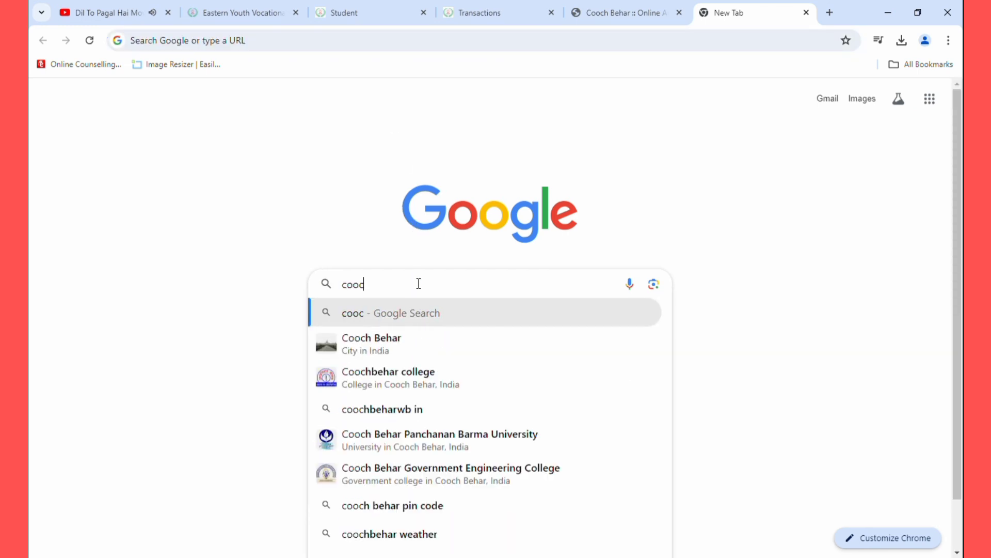
pyautogui.write('hb')
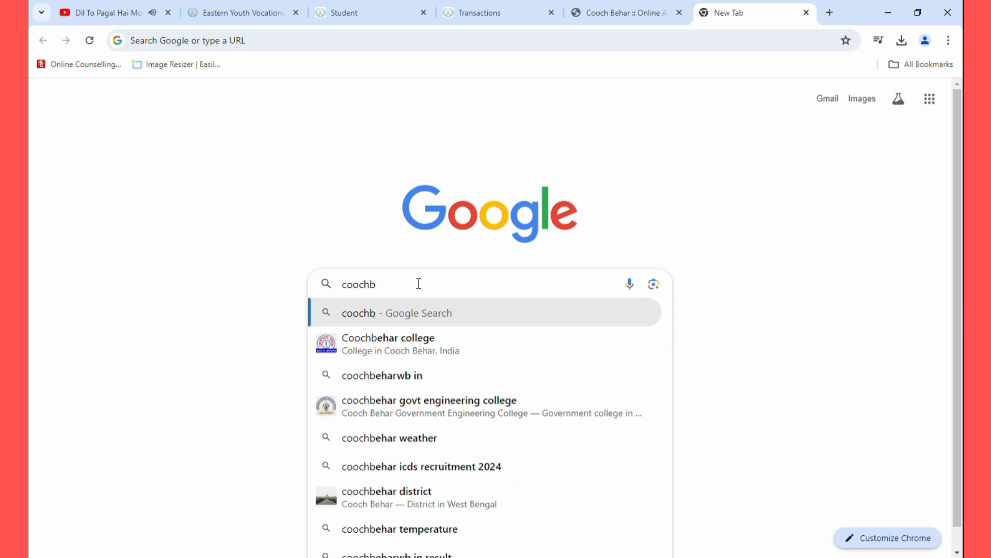
pyautogui.write('eha')
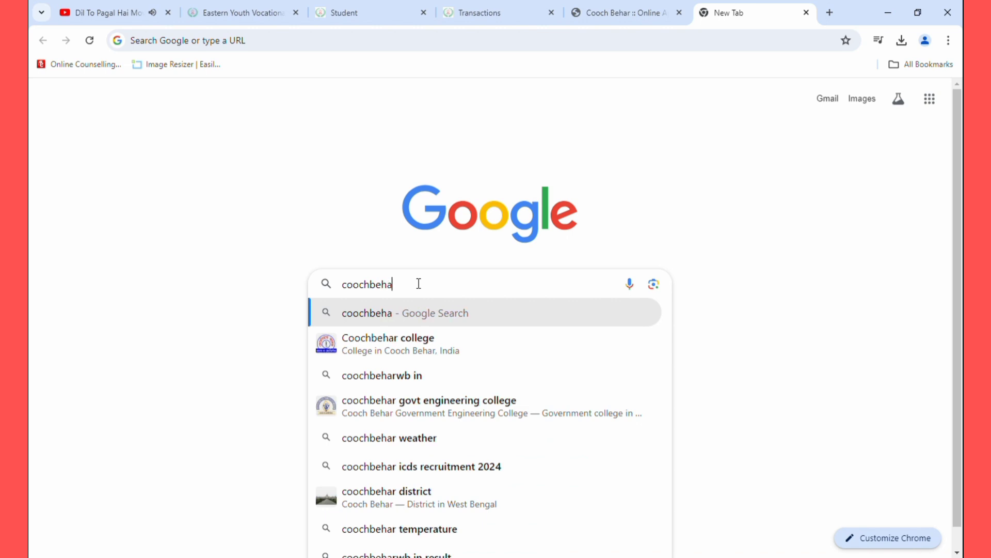
pyautogui.write('rw')
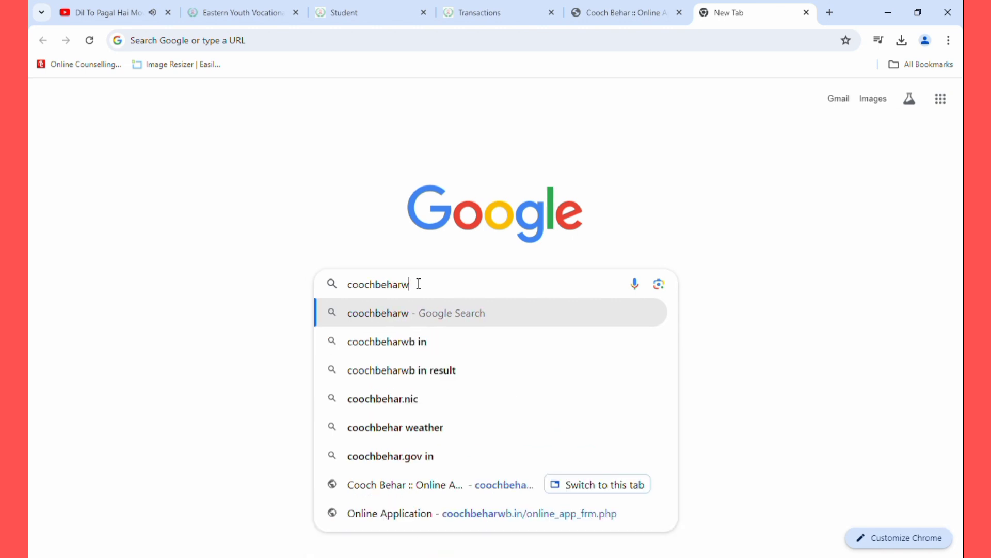
pyautogui.write('b.in')
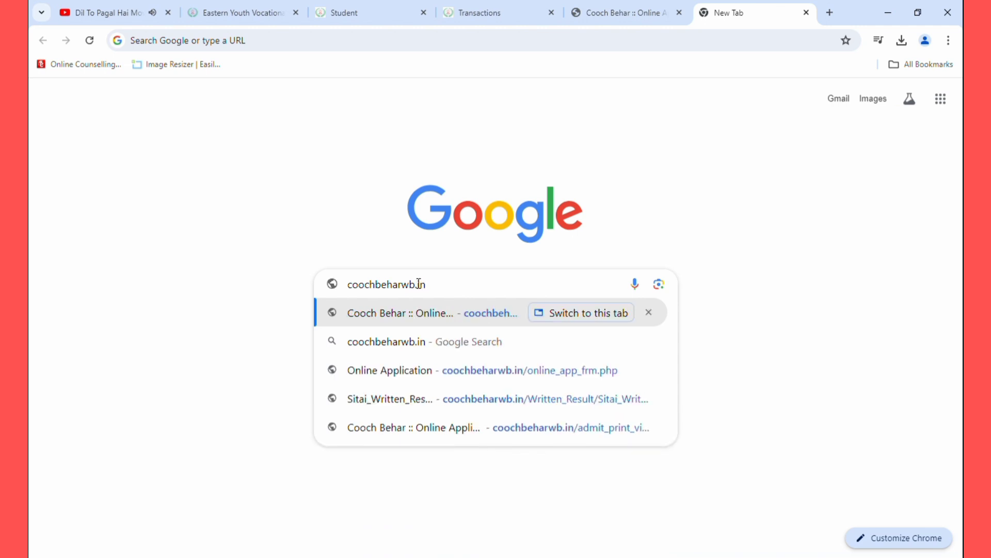
pyautogui.press('Return')
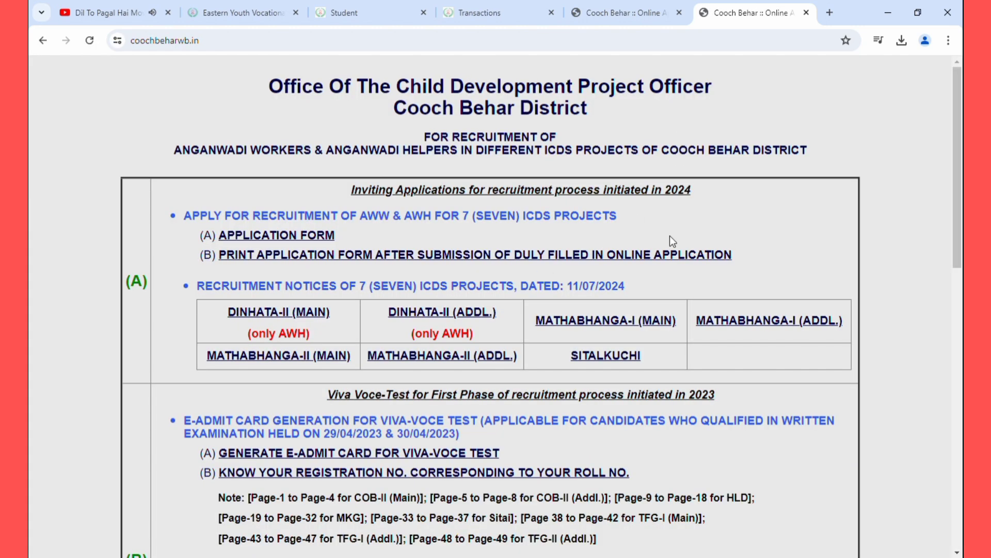
# Open the APPLICATION FORM link under the 2024 AWW & AWH recruitment heading
pyautogui.moveTo(191, 220); pyautogui.dragTo(620, 218)
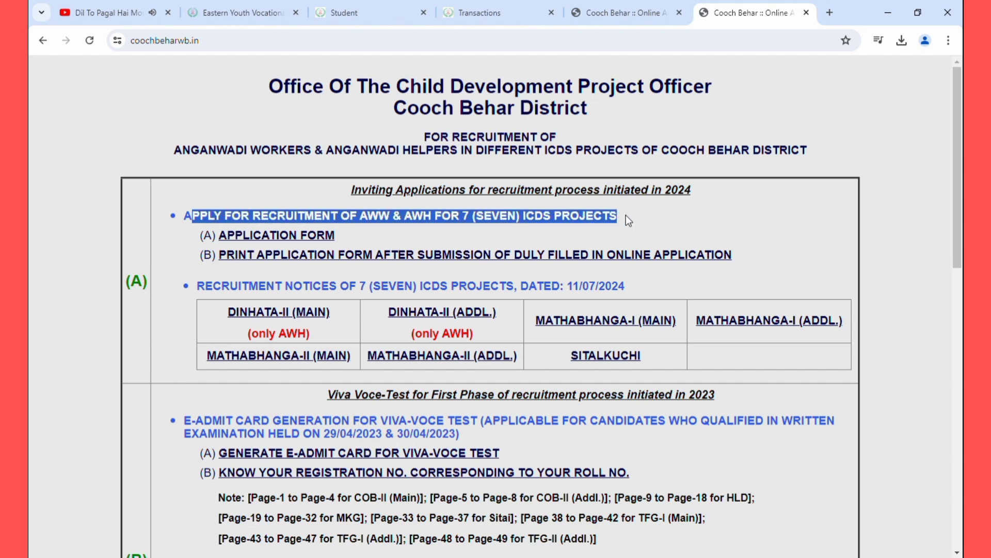
pyautogui.click(626, 215)
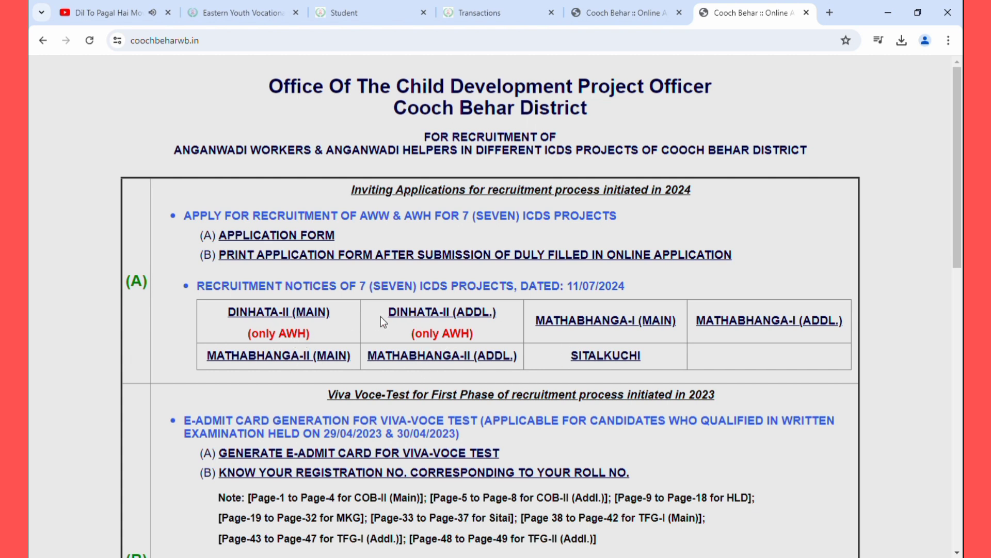
pyautogui.click(282, 235)
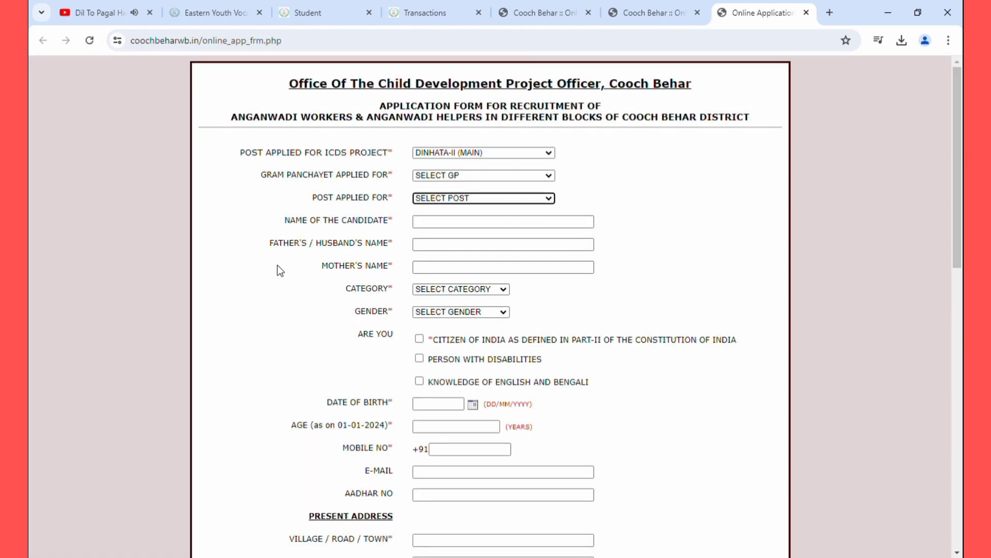
# Choose ICDS project SITALKUCHI, gram panchayat Sitalkuchi and post Anganwadi Worker
pyautogui.click(464, 151)
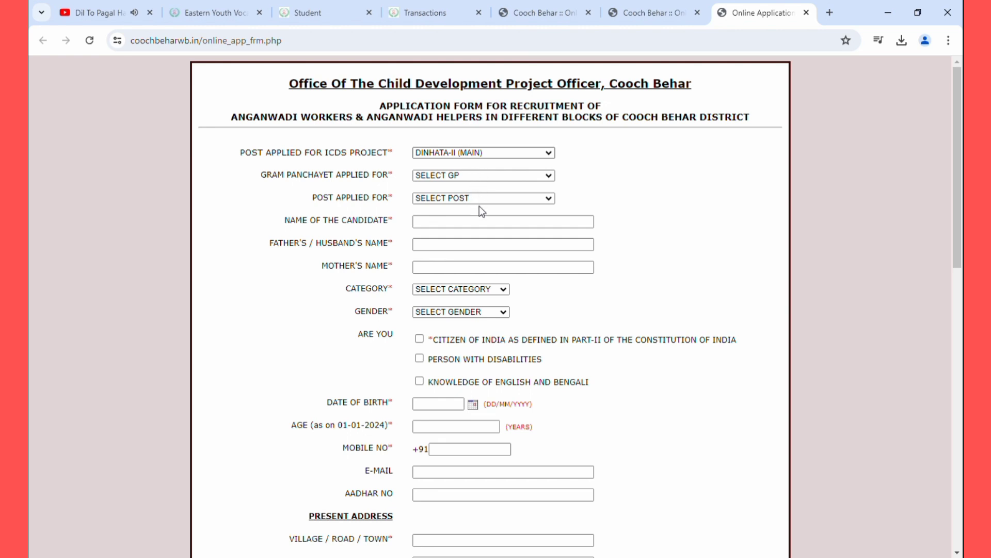
pyautogui.click(475, 221)
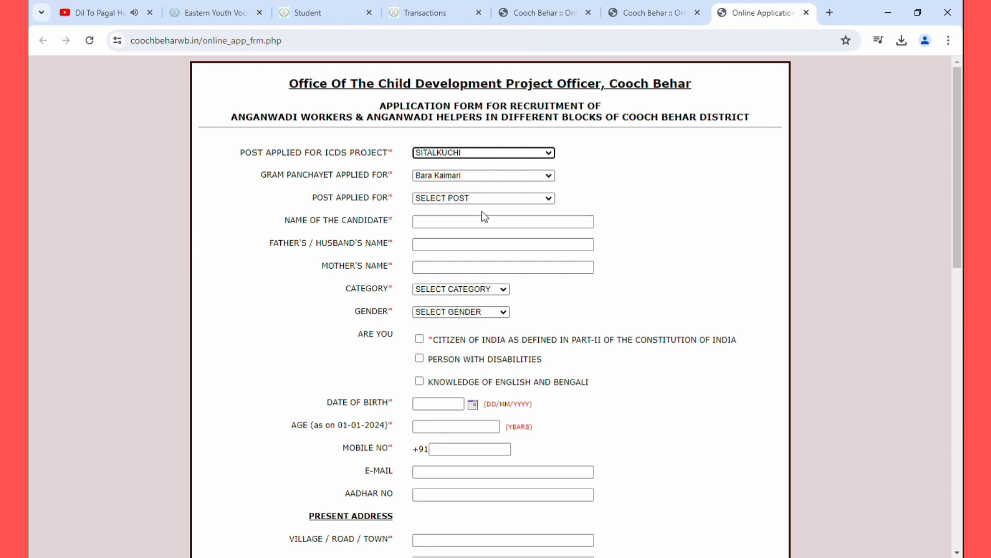
pyautogui.click(506, 176)
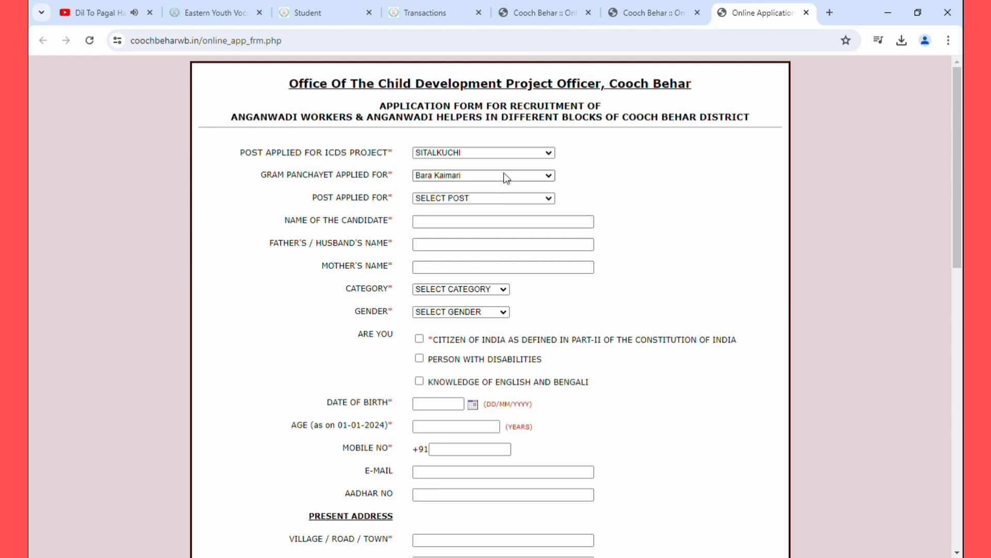
pyautogui.click(474, 255)
pyautogui.click(487, 199)
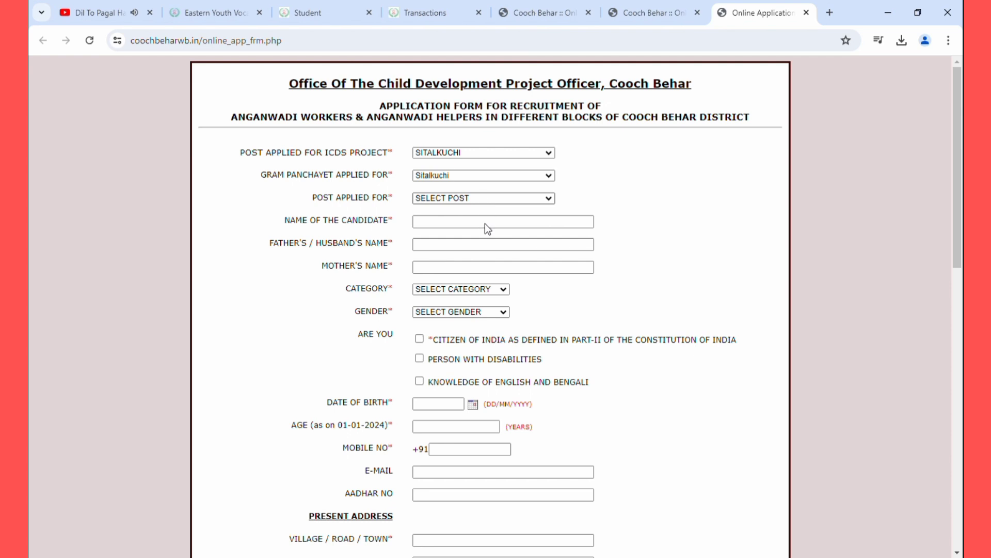
pyautogui.click(485, 223)
pyautogui.click(493, 229)
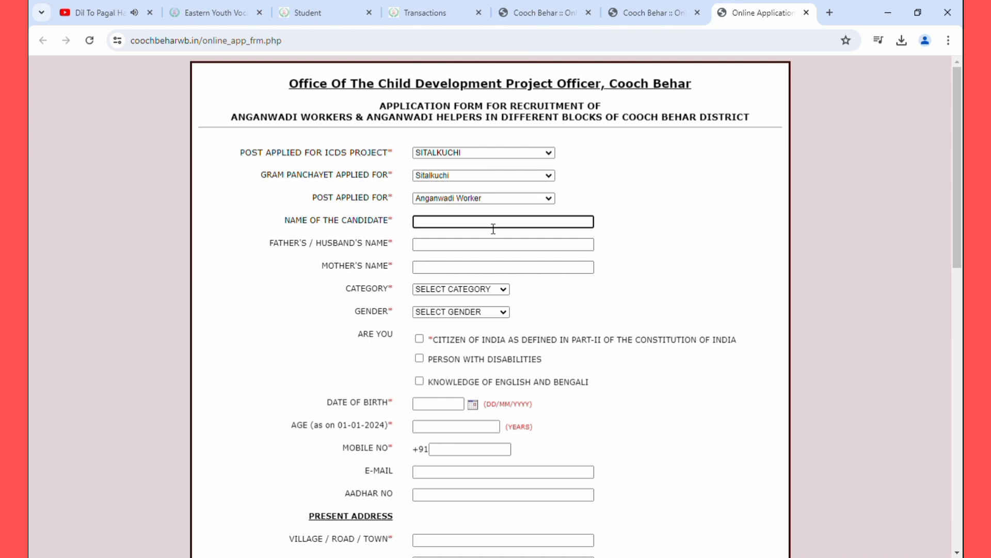
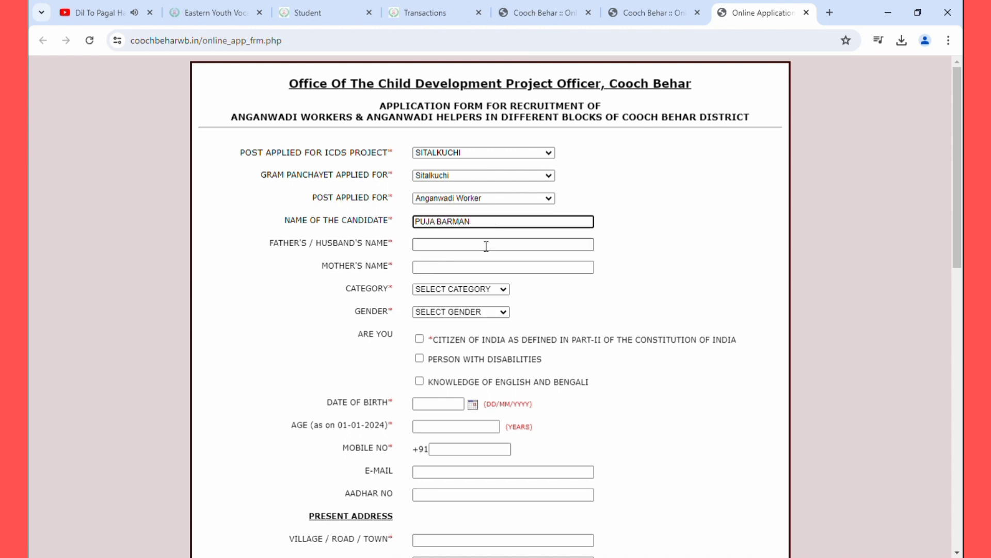
# Enter the candidate's full name, the father's name and the mother's name
pyautogui.click(486, 245)
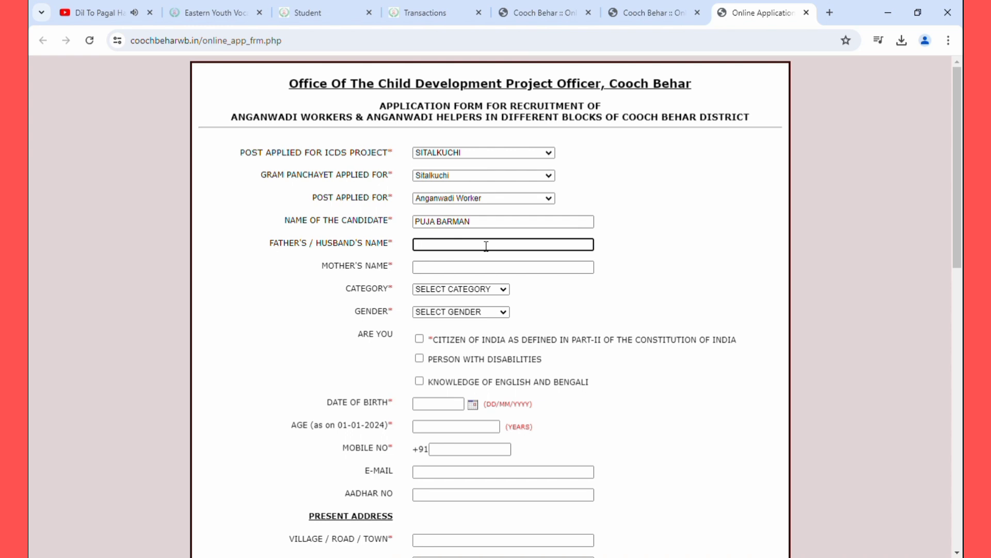
pyautogui.click(505, 267)
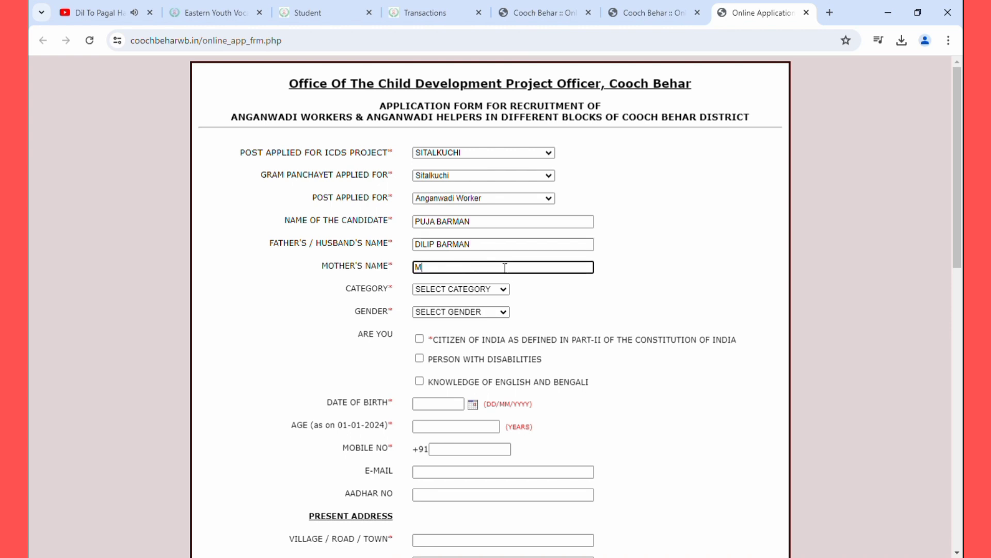
# Set the category to SC and the gender to FEMALE
pyautogui.click(502, 287)
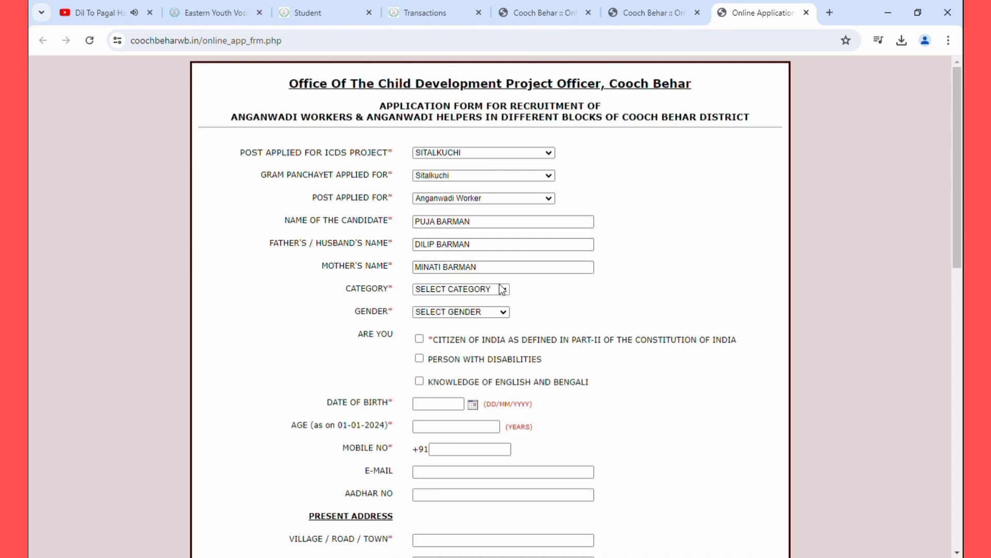
pyautogui.click(426, 323)
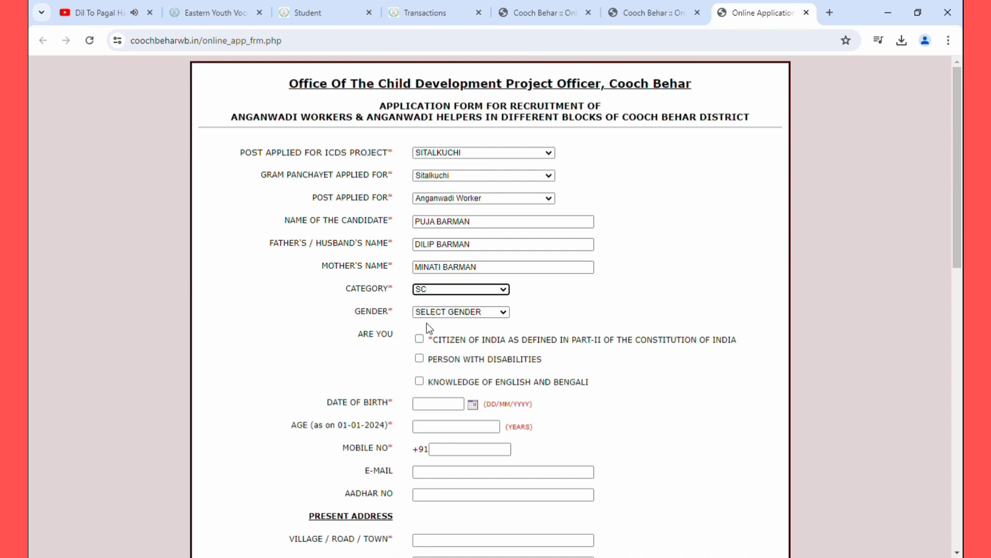
pyautogui.click(441, 312)
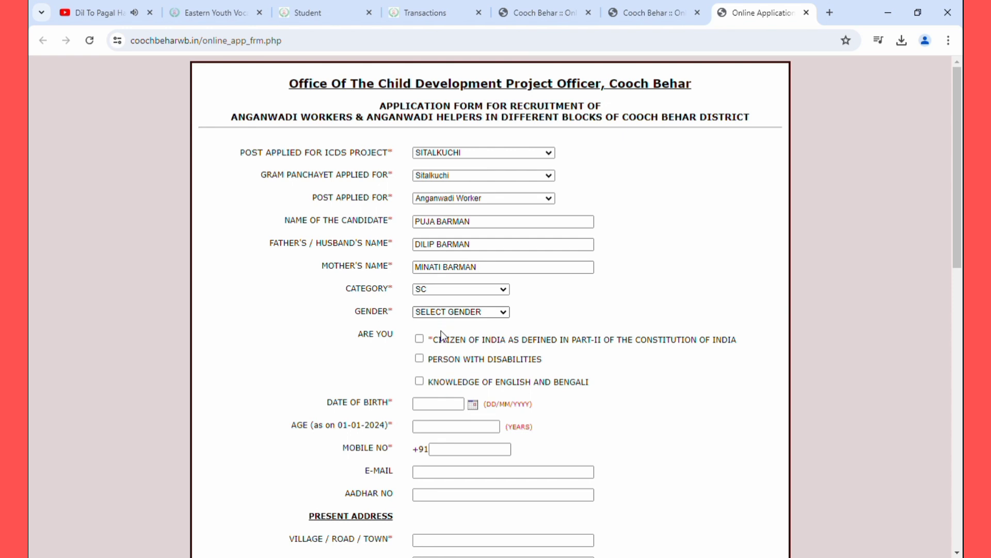
pyautogui.click(442, 337)
# Tick the Citizen of India and Knowledge of English and Bengali declarations
pyautogui.scroll(-1, 442, 337)
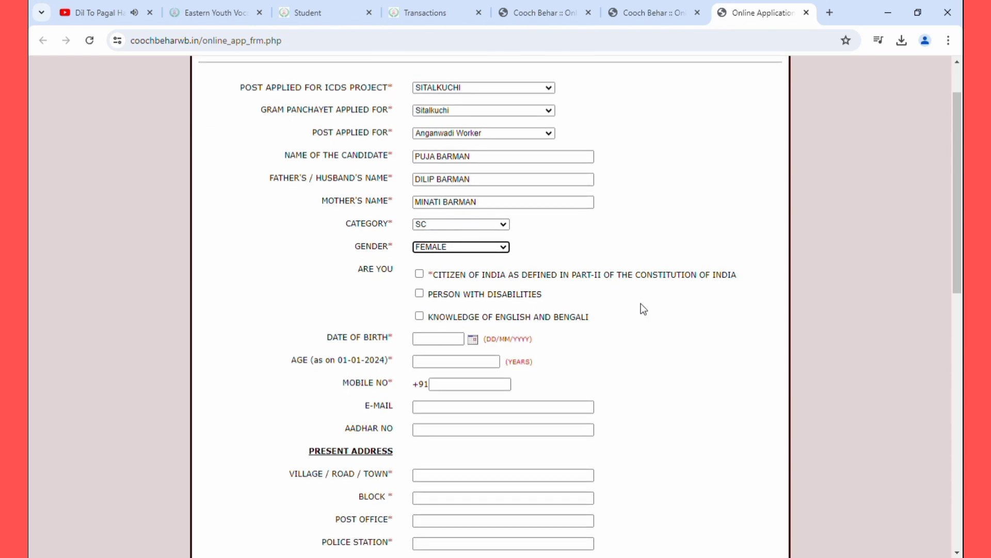
pyautogui.click(420, 274)
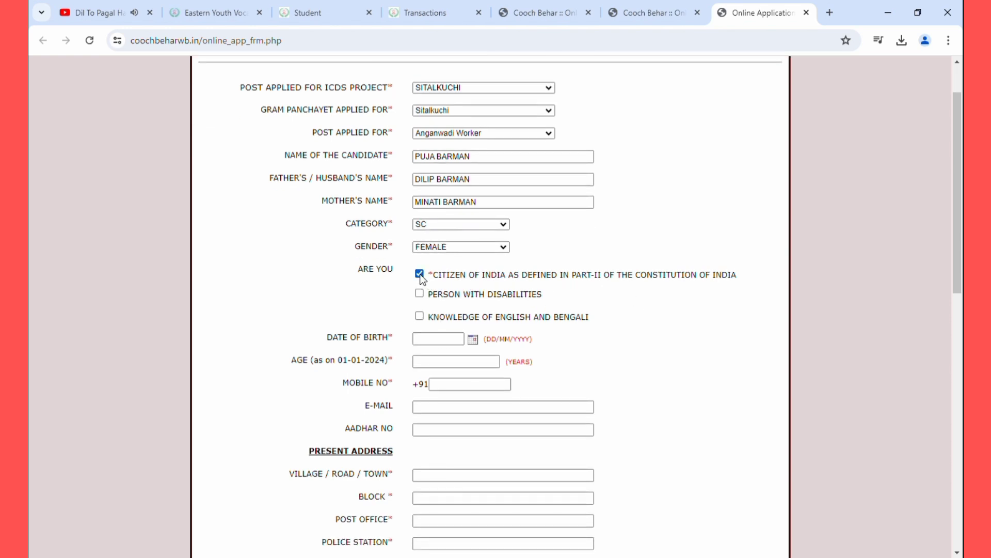
pyautogui.click(419, 316)
# Set the date of birth to 18 May 2000 using the calendar
pyautogui.click(473, 340)
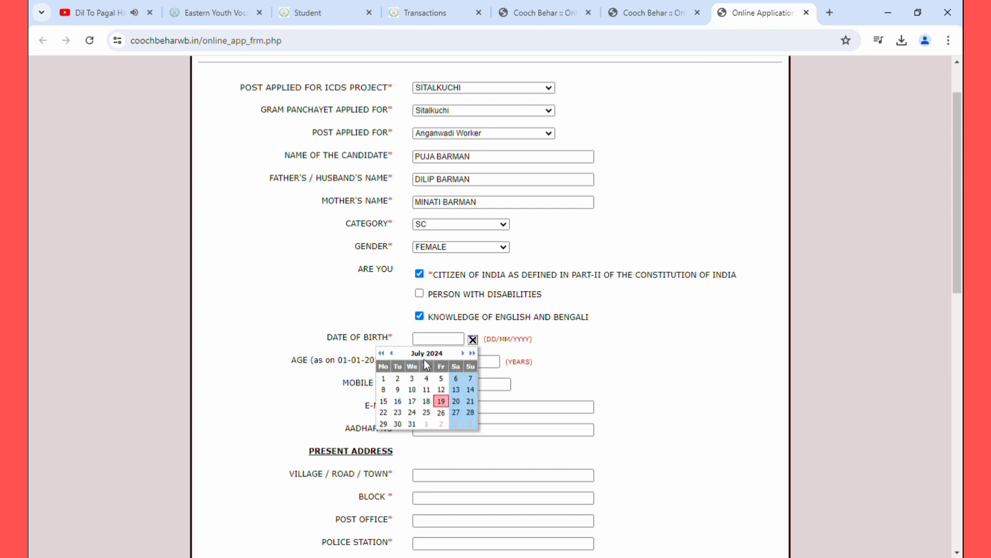
pyautogui.click(383, 353)
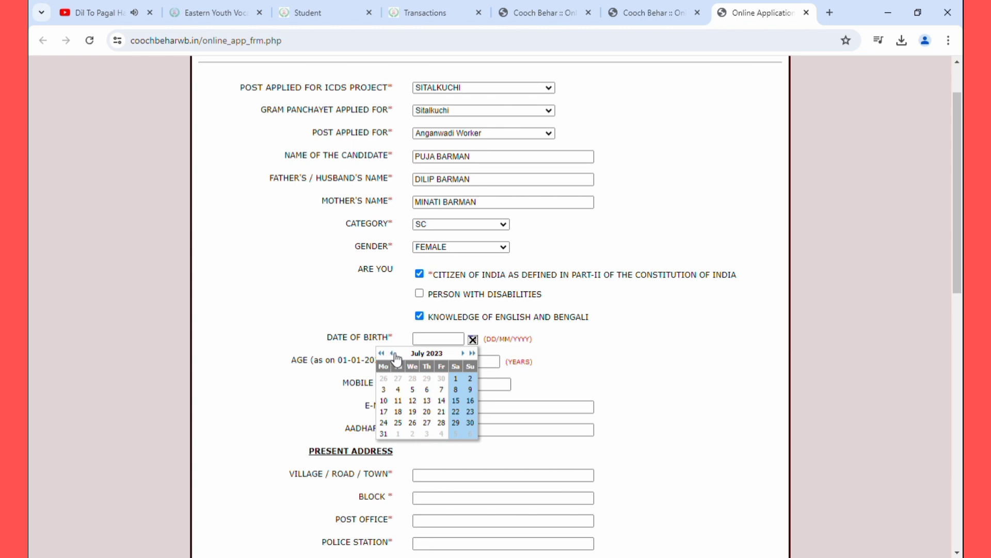
pyautogui.click(393, 353)
pyautogui.click(392, 353)
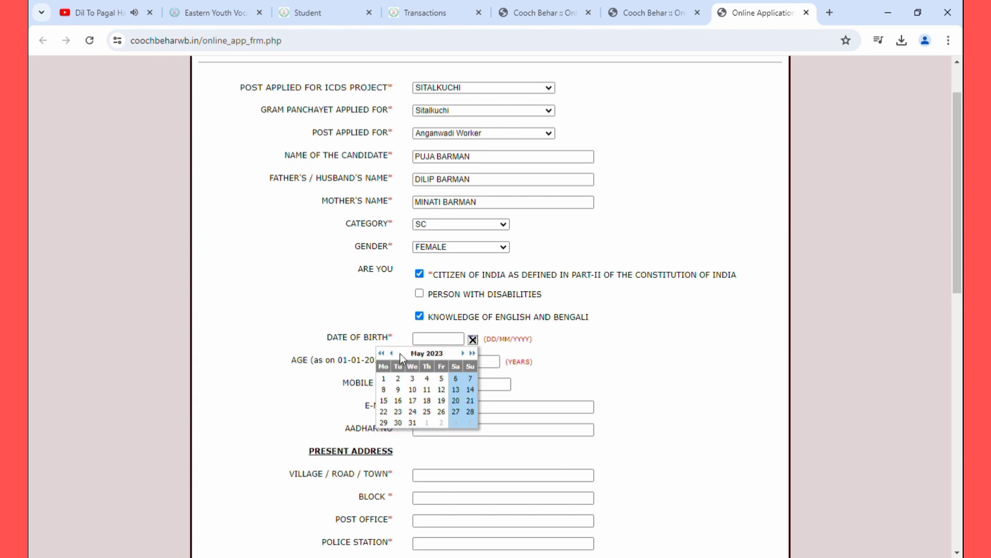
pyautogui.doubleClick(384, 353)
pyautogui.doubleClick(385, 353)
pyautogui.doubleClick(384, 354)
pyautogui.tripleClick(385, 354)
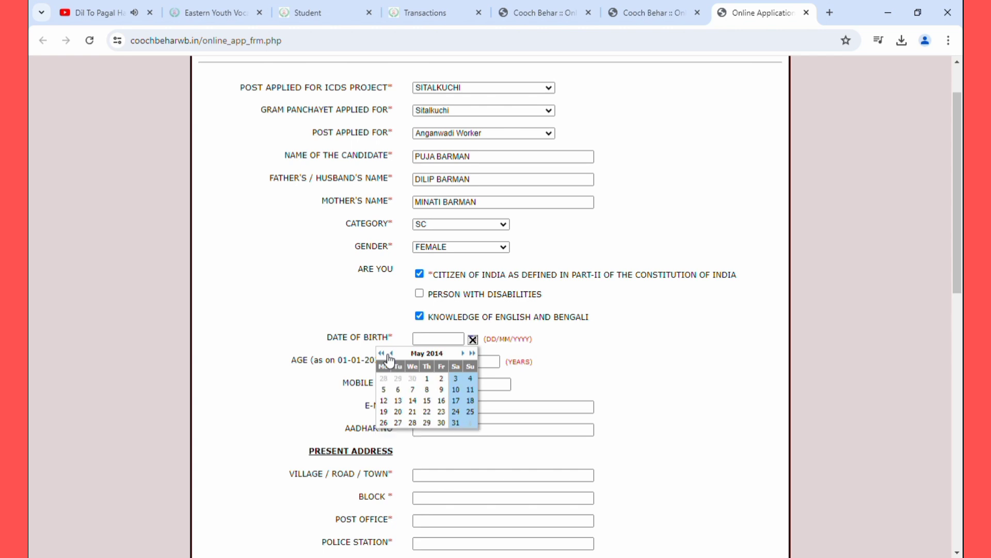
pyautogui.tripleClick(385, 354)
pyautogui.doubleClick(385, 354)
pyautogui.tripleClick(385, 354)
pyautogui.doubleClick(384, 353)
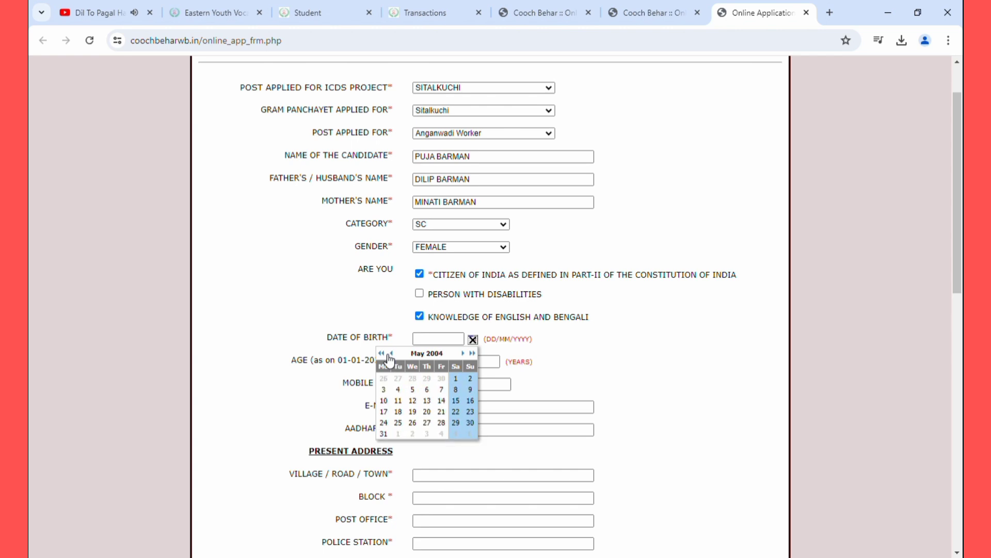
pyautogui.tripleClick(385, 353)
pyautogui.click(385, 353)
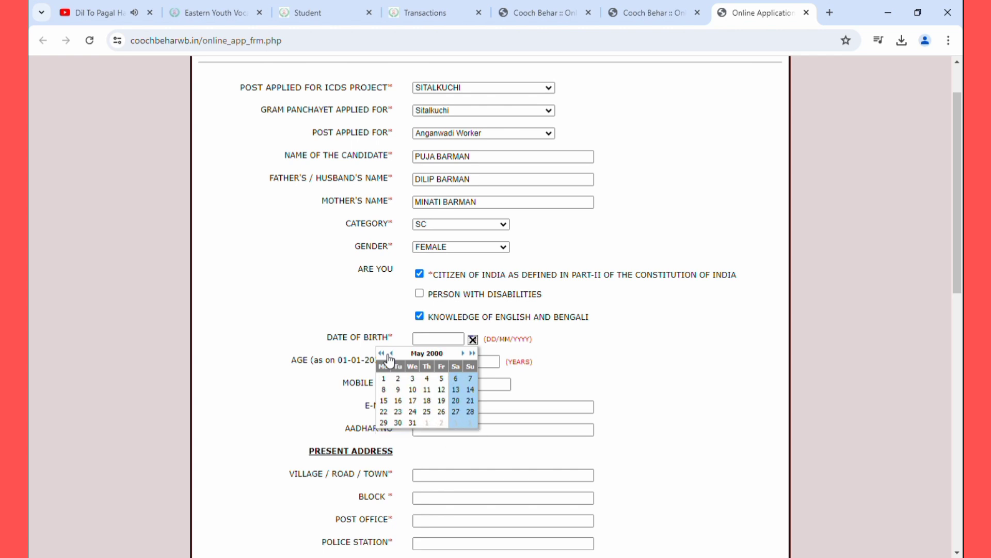
pyautogui.click(426, 401)
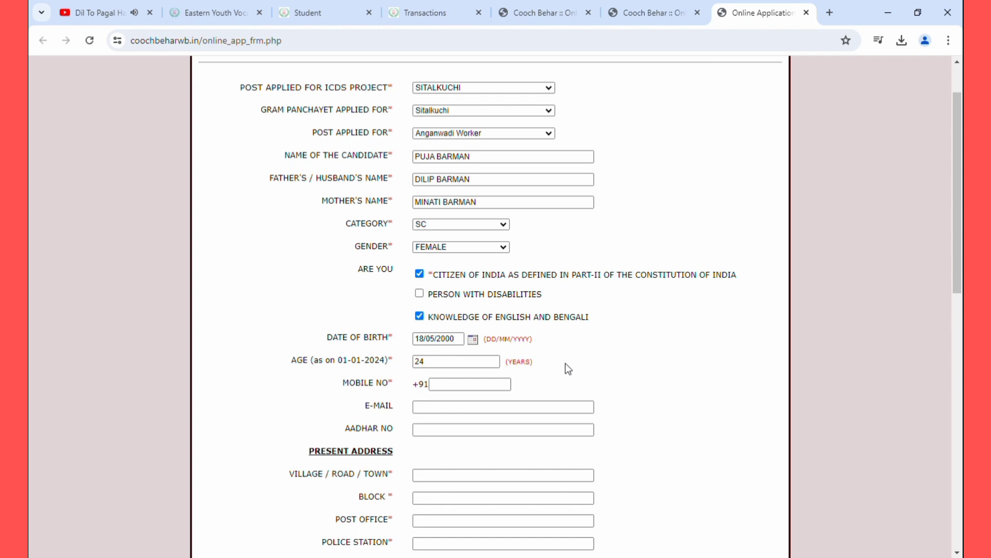
pyautogui.click(505, 393)
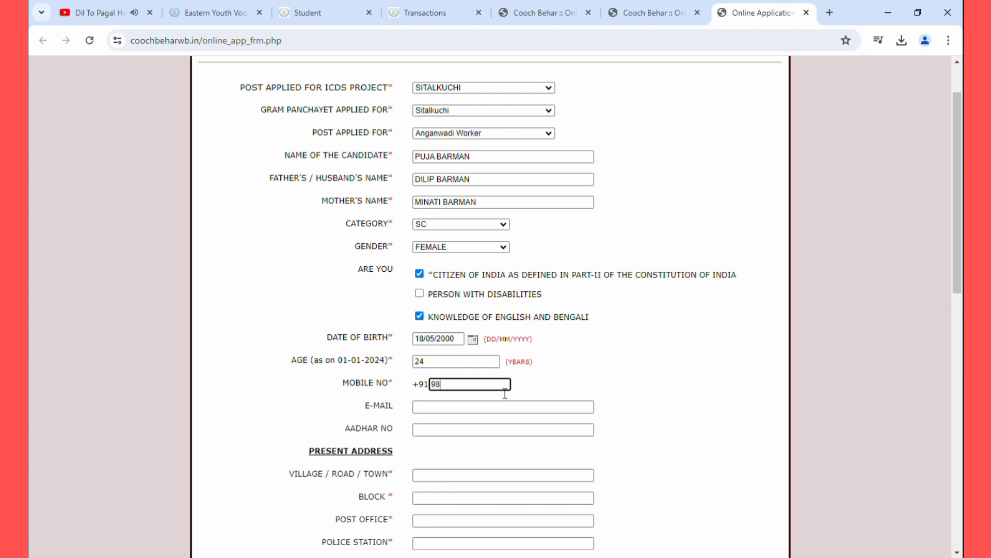
# Enter the candidate's mobile number and e-mail address, and begin typing the Aadhaar number
pyautogui.click(496, 416)
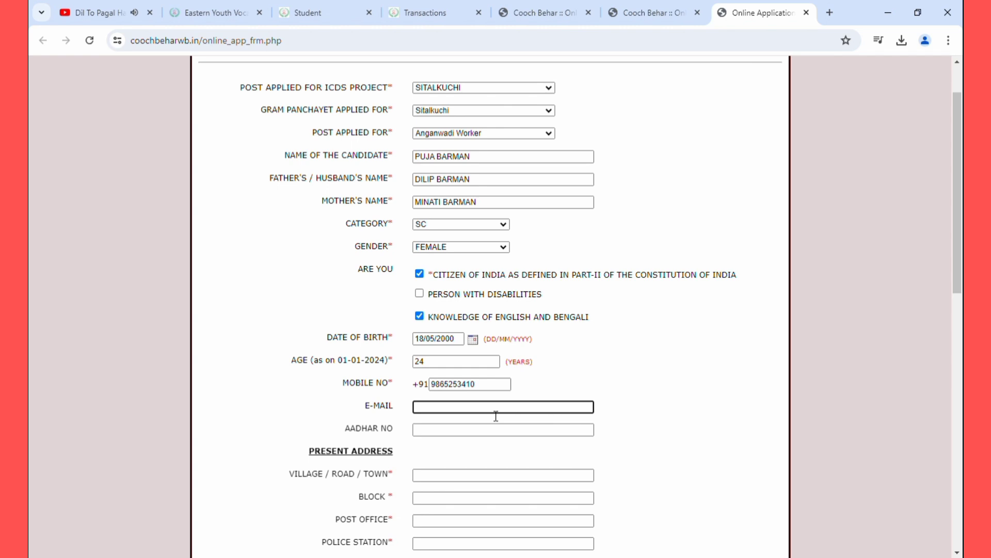
pyautogui.write('BA')
pyautogui.press('BackSpace')
pyautogui.press('BackSpace')
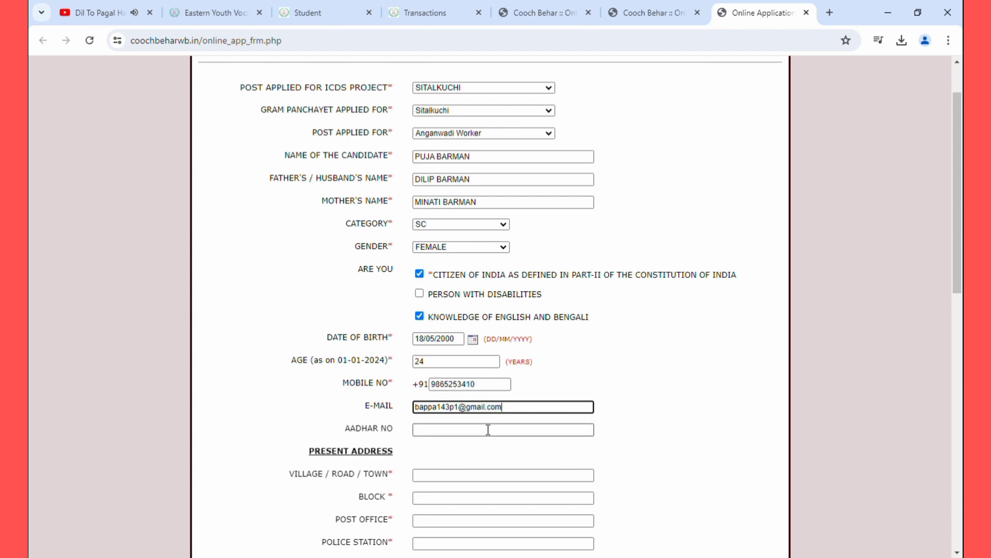
pyautogui.click(488, 430)
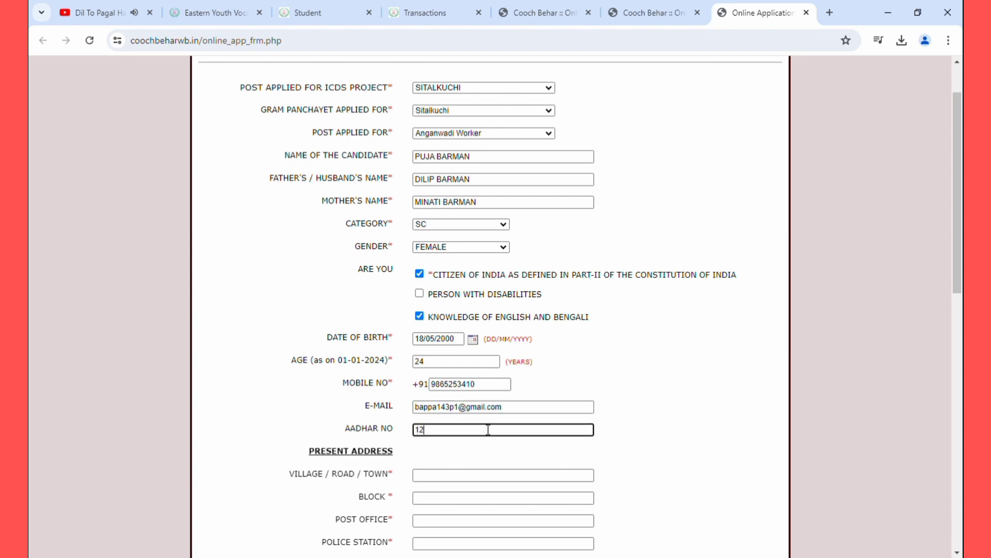
# Fill in the present address's village/road/town and block fields
pyautogui.scroll(-1, 492, 440)
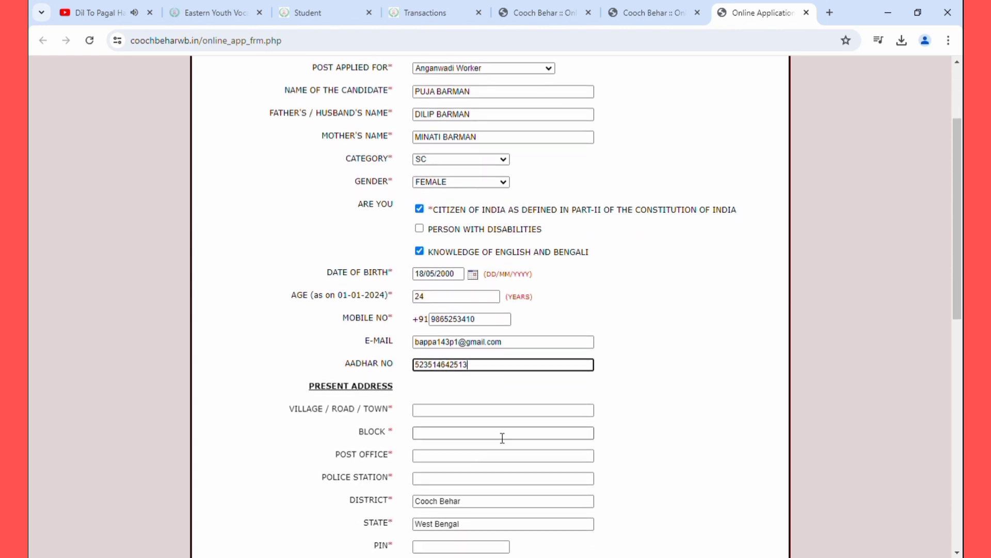
pyautogui.click(511, 417)
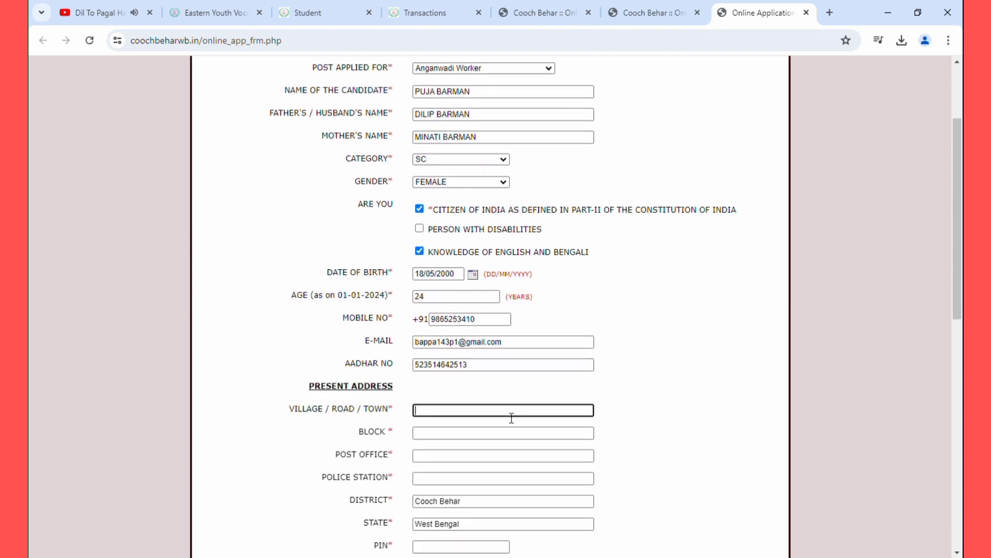
pyautogui.scroll(-1, 511, 417)
pyautogui.click(487, 373)
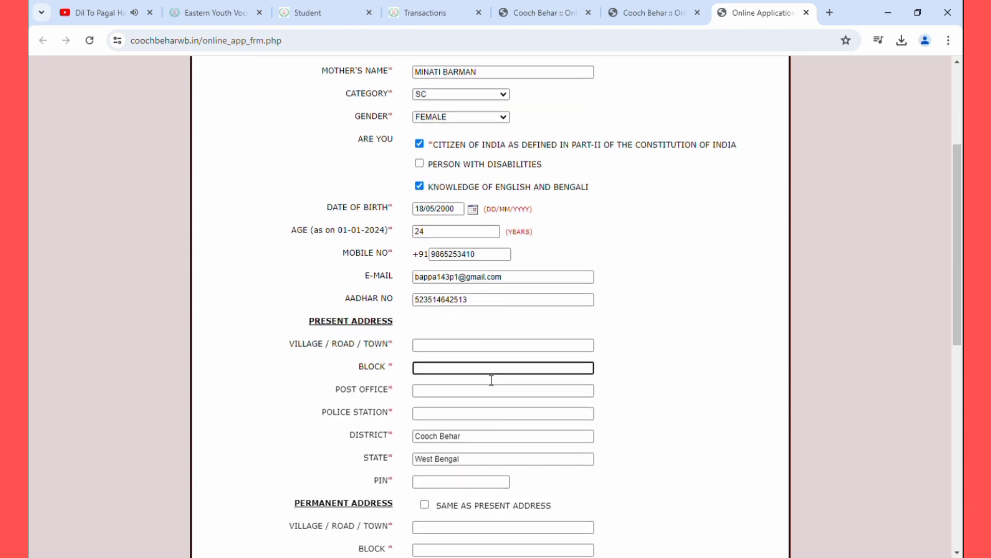
pyautogui.click(491, 389)
pyautogui.click(470, 352)
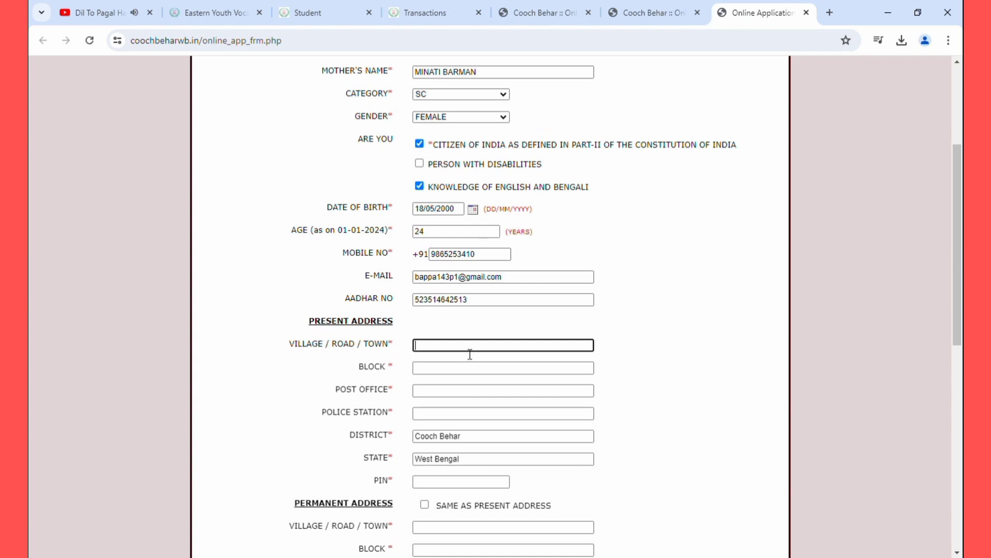
pyautogui.write('sita')
pyautogui.press('BackSpace')
pyautogui.press('BackSpace')
pyautogui.press('BackSpace')
pyautogui.press('BackSpace')
pyautogui.write('SITALKUCHI')
pyautogui.click(460, 373)
pyautogui.write('SO')
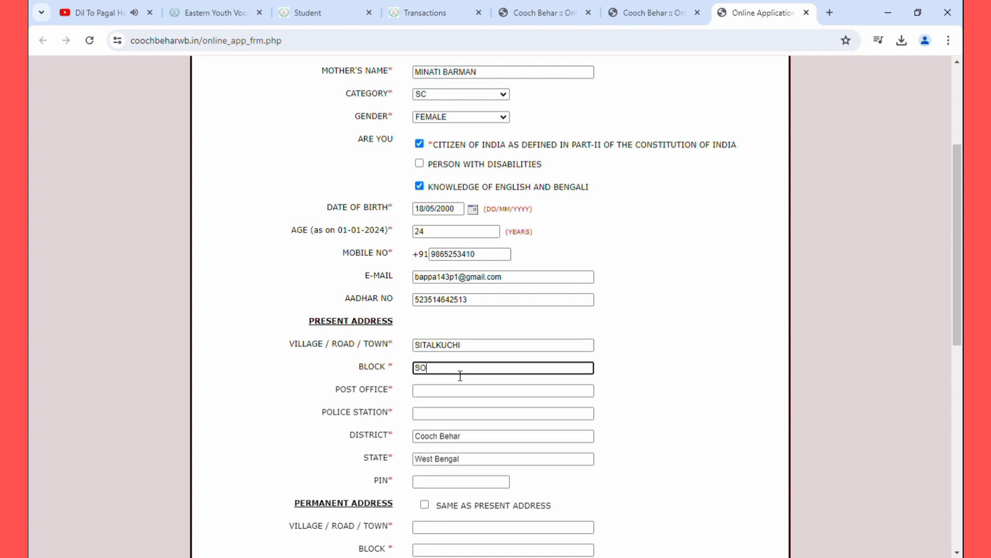
pyautogui.press('BackSpace')
pyautogui.write('ITALKUCHI')
# Add the post office, police station and PIN, then mark permanent address same as present
pyautogui.click(455, 392)
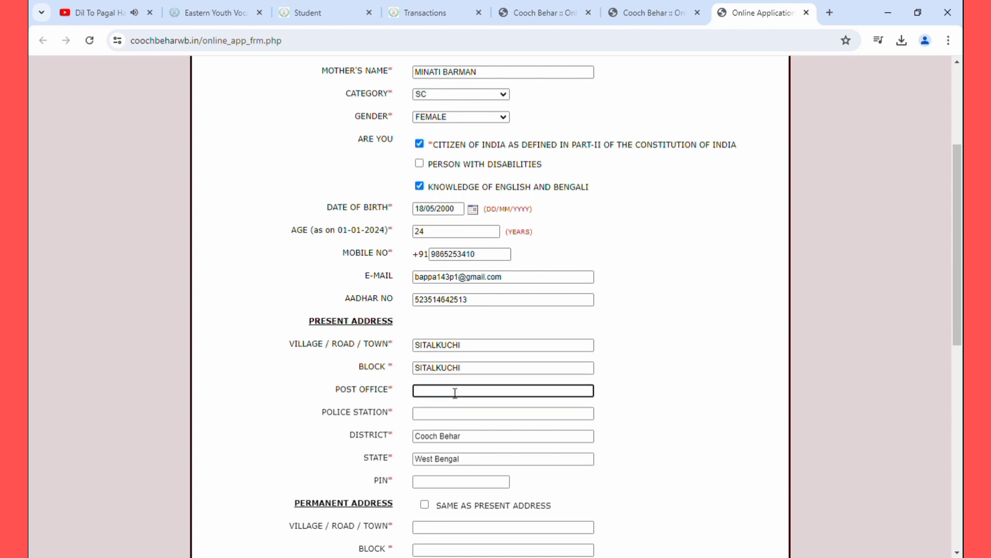
pyautogui.write('SITALKUCHI')
pyautogui.click(455, 419)
pyautogui.write('S')
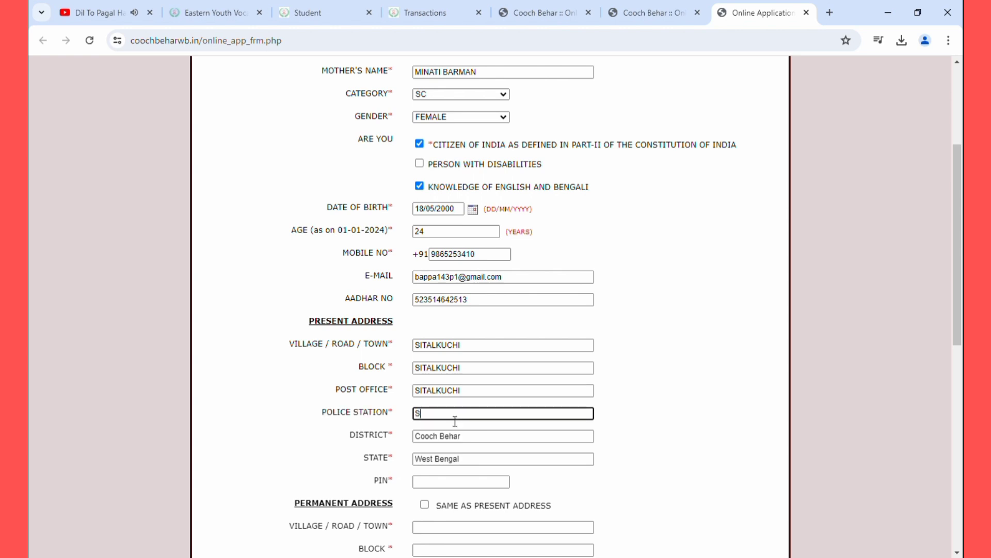
pyautogui.write('ITALKUCHI')
pyautogui.scroll(-1, 568, 459)
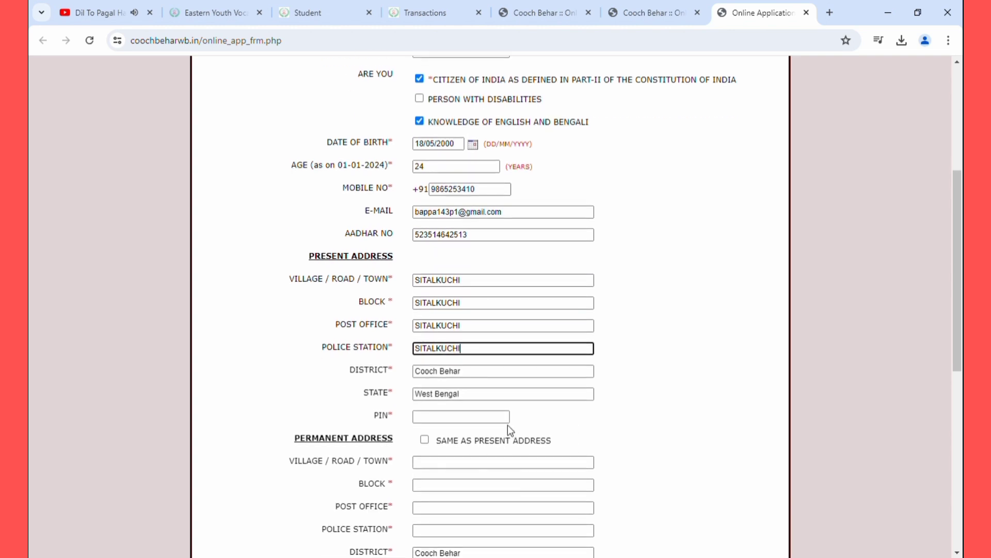
pyautogui.click(508, 421)
pyautogui.write('736158')
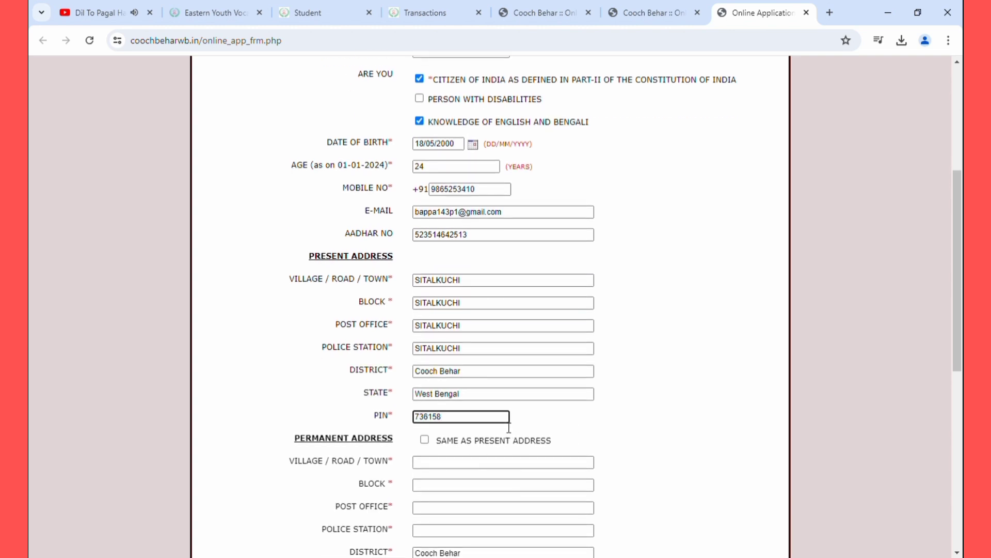
pyautogui.click(559, 420)
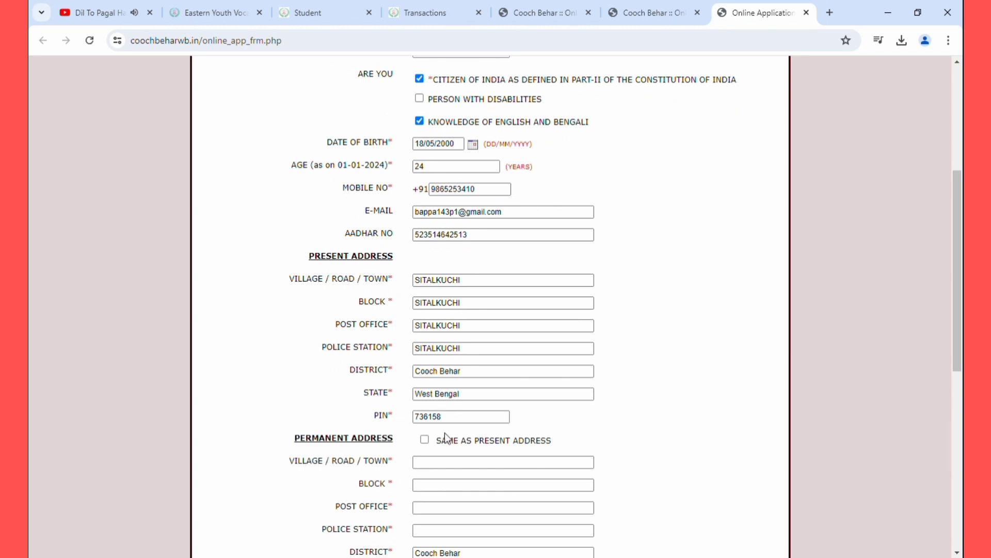
pyautogui.click(425, 440)
# Enter HS board WBCHSE, stream ARTS, 70% marks and passing year 2018
pyautogui.scroll(-5, 427, 447)
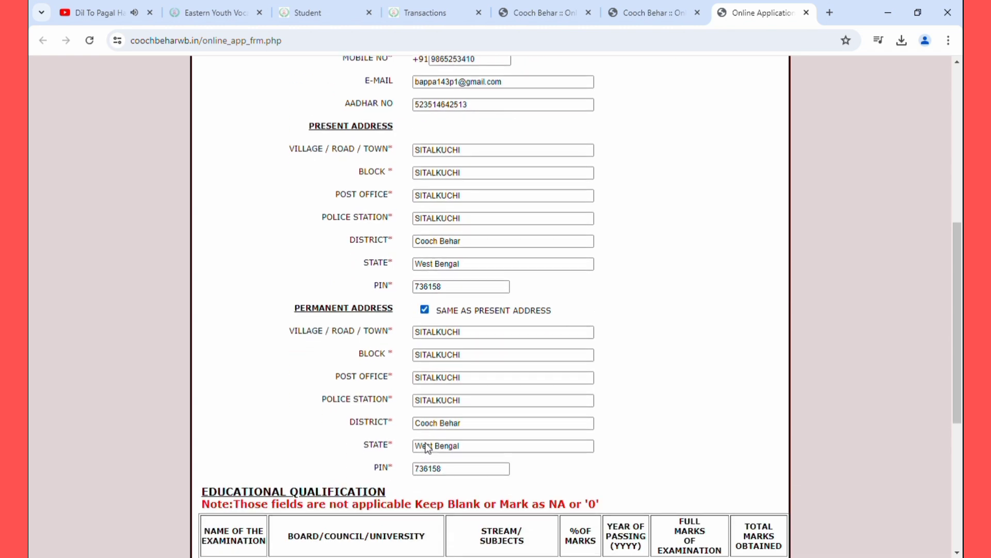
pyautogui.click(386, 449)
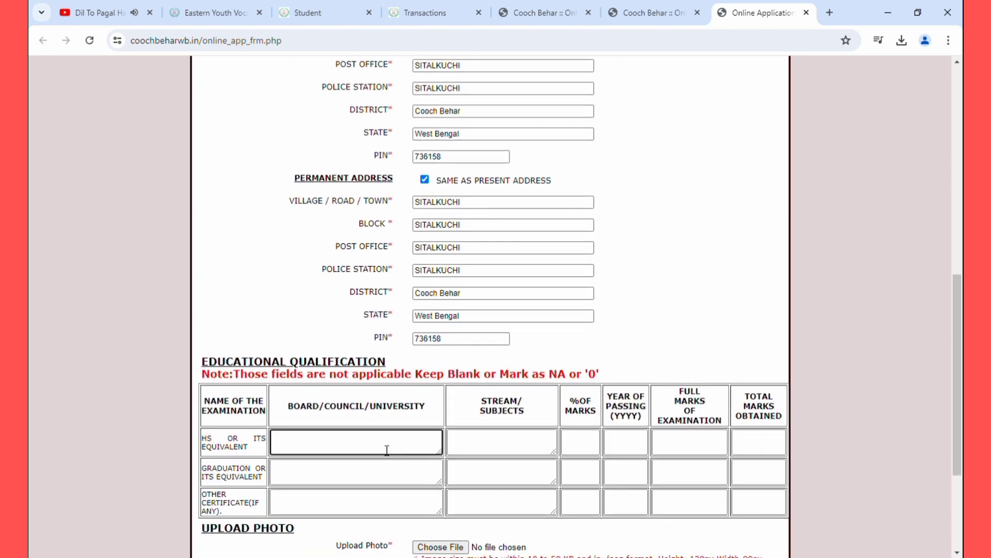
pyautogui.write('WBCHSE')
pyautogui.click(538, 449)
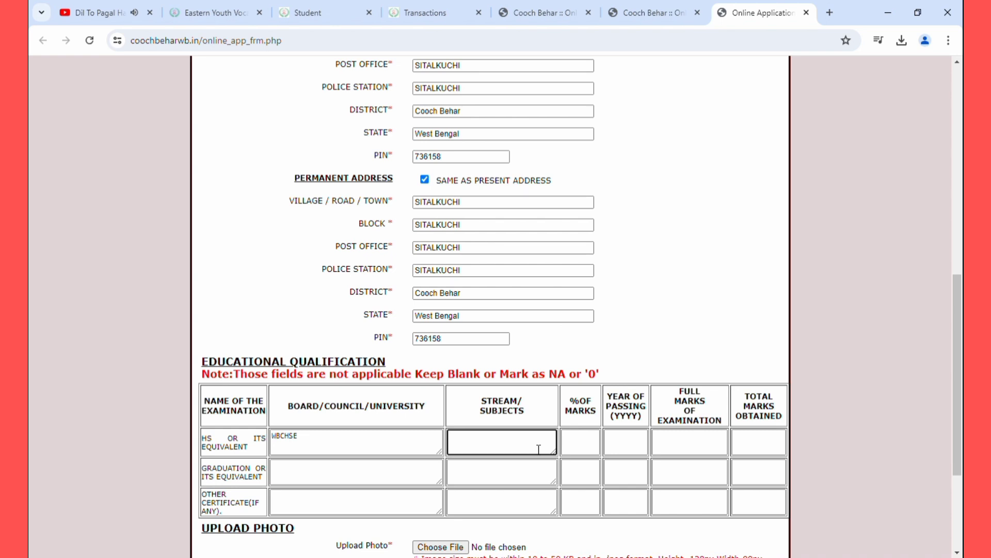
pyautogui.write('ARTS')
pyautogui.click(585, 442)
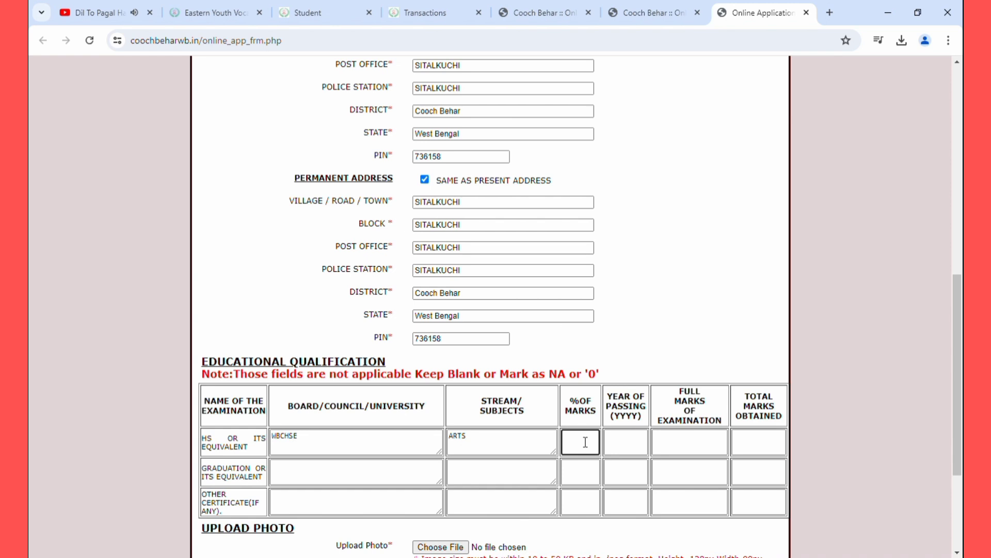
pyautogui.write('70')
pyautogui.click(632, 442)
pyautogui.write('2018')
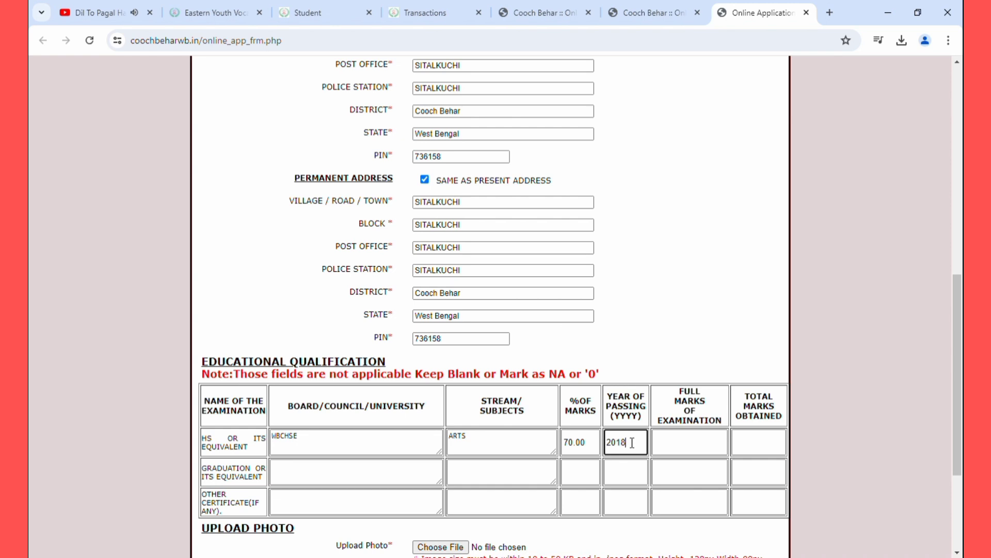
# Set HS full marks to 500 and marks obtained to 350, leaving the graduation row empty
pyautogui.click(686, 448)
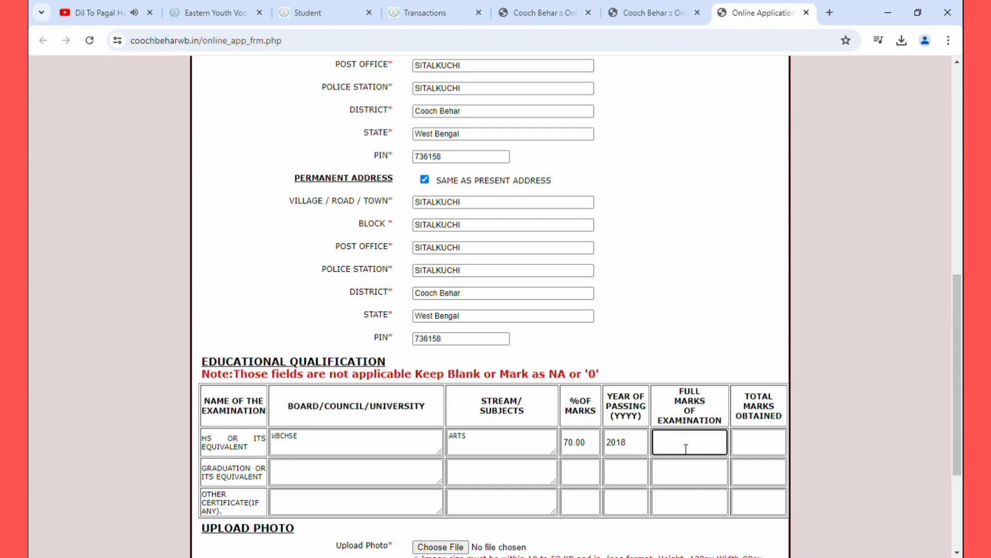
pyautogui.write('350')
pyautogui.press('BackSpace')
pyautogui.press('BackSpace')
pyautogui.press('BackSpace')
pyautogui.write('500')
pyautogui.click(749, 445)
pyautogui.write('350')
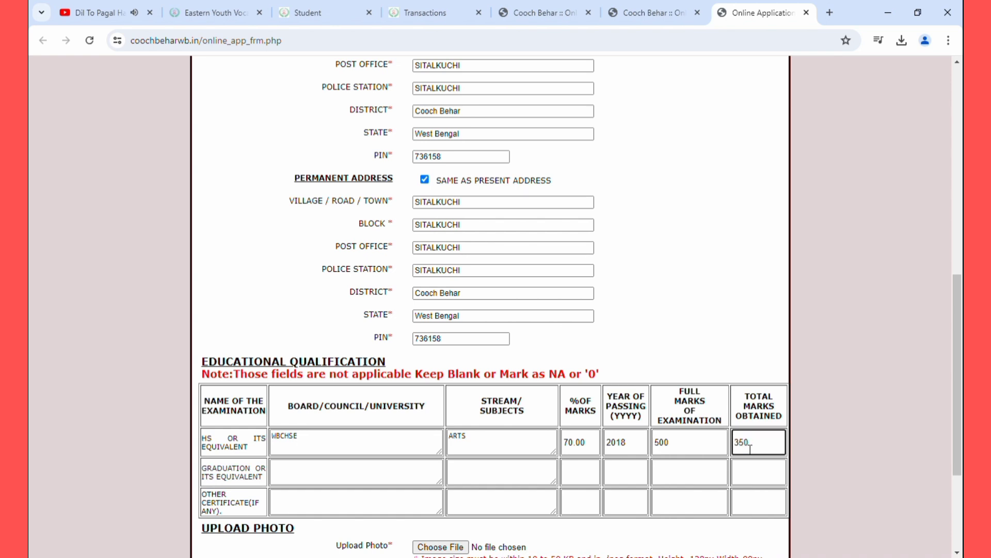
pyautogui.scroll(-1, 754, 459)
pyautogui.click(751, 466)
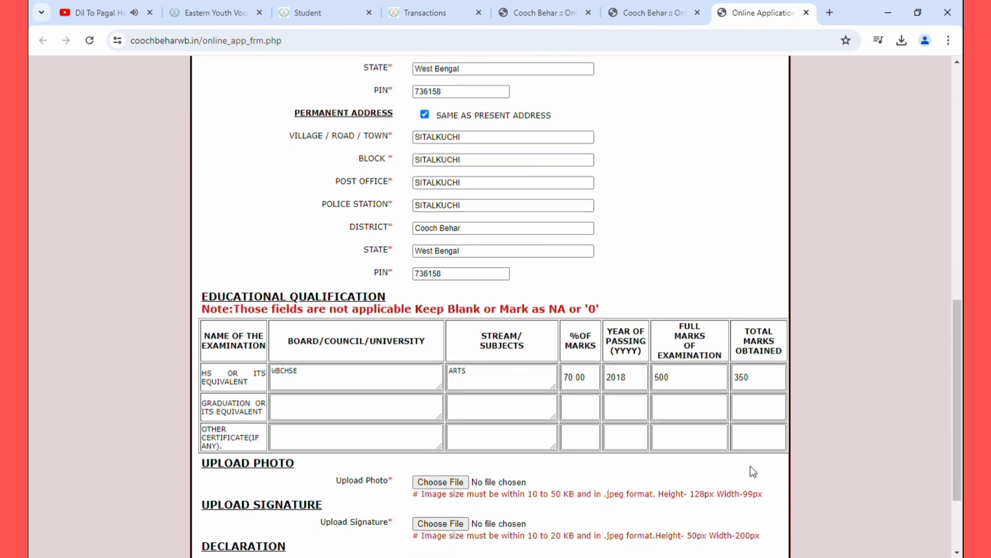
pyautogui.scroll(-1, 724, 338)
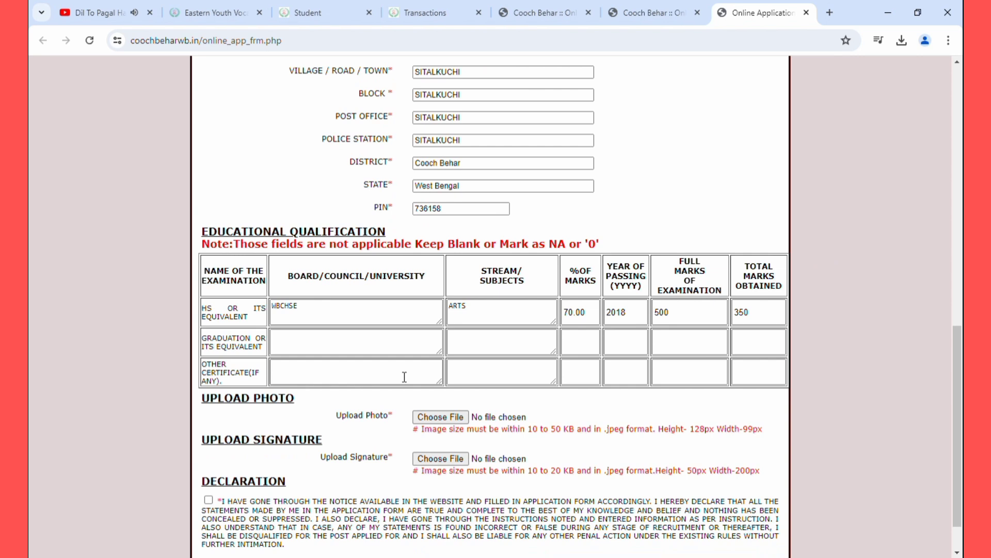
pyautogui.click(293, 347)
pyautogui.click(313, 374)
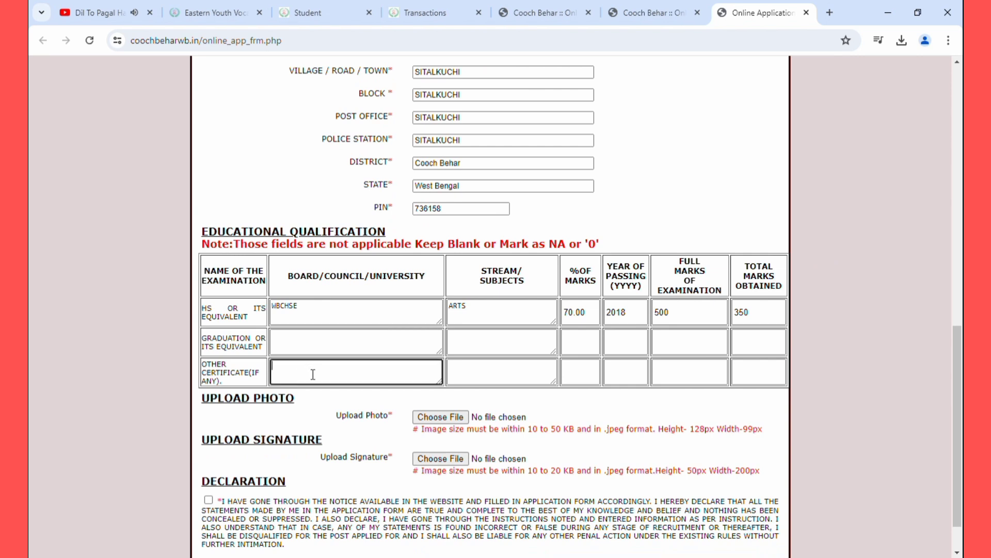
pyautogui.click(380, 348)
pyautogui.click(527, 351)
pyautogui.click(594, 352)
pyautogui.click(619, 343)
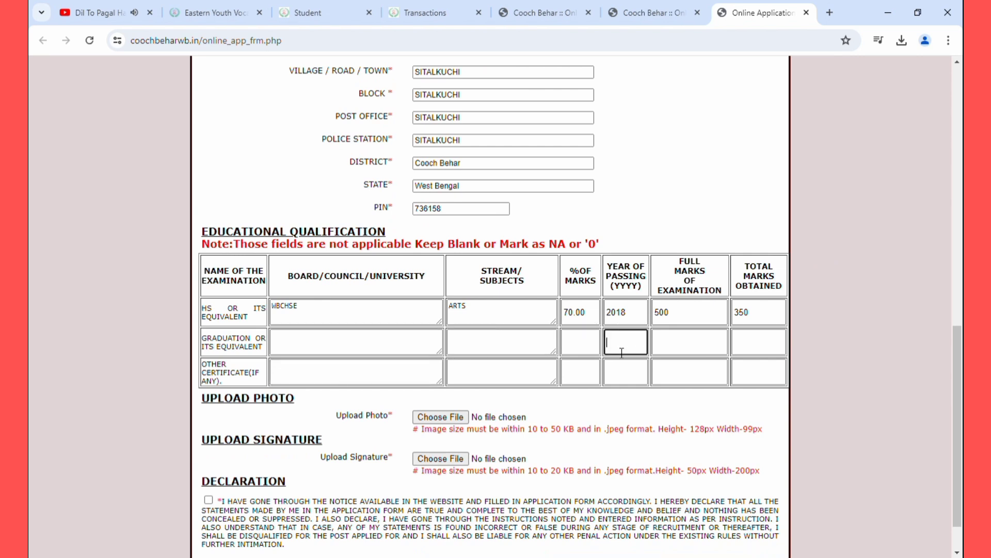
pyautogui.click(686, 350)
pyautogui.click(752, 350)
pyautogui.scroll(-1, 753, 351)
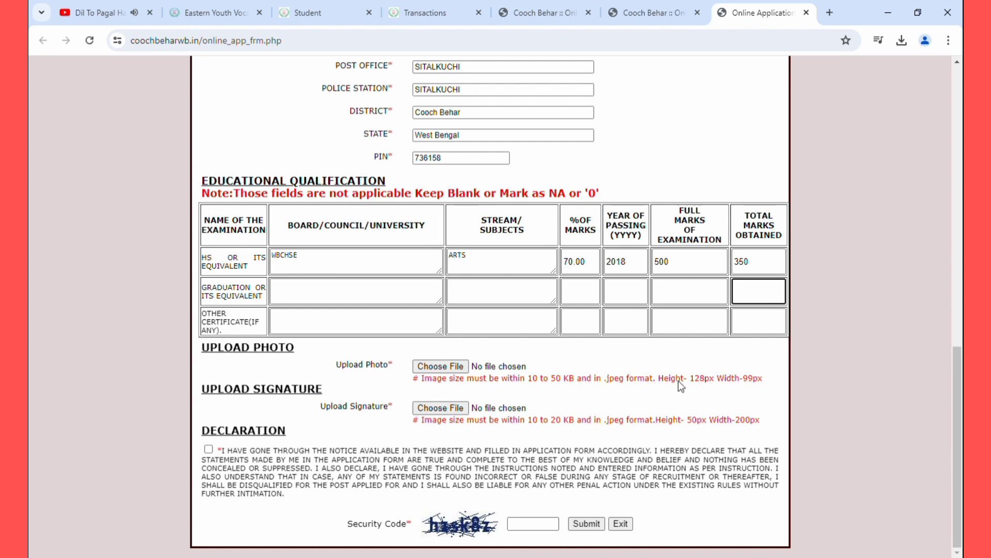
pyautogui.click(710, 380)
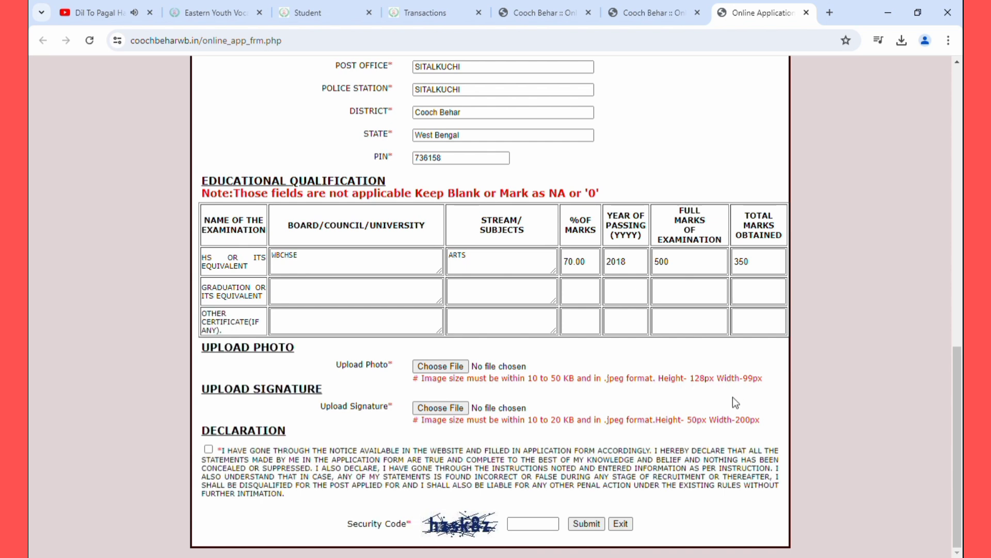
pyautogui.click(434, 367)
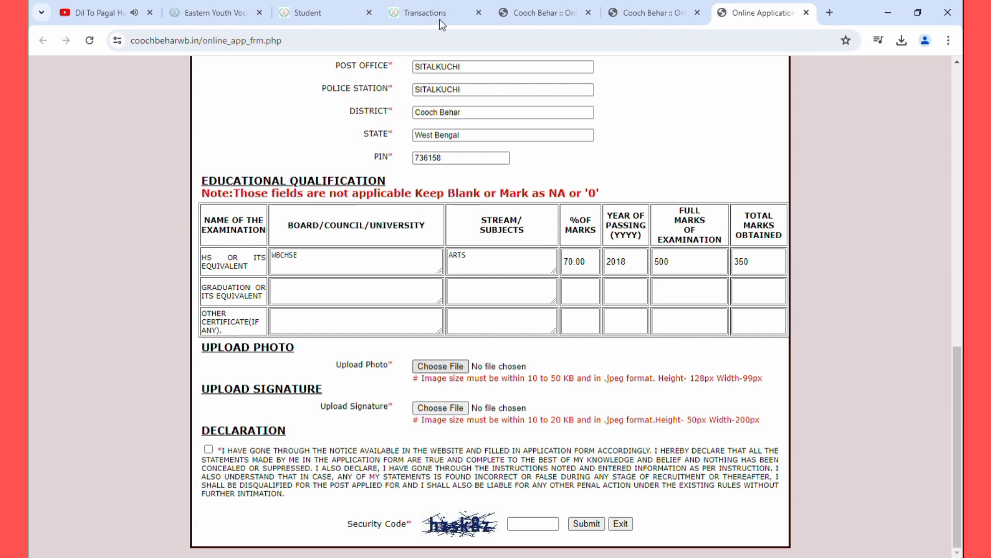
pyautogui.click(447, 409)
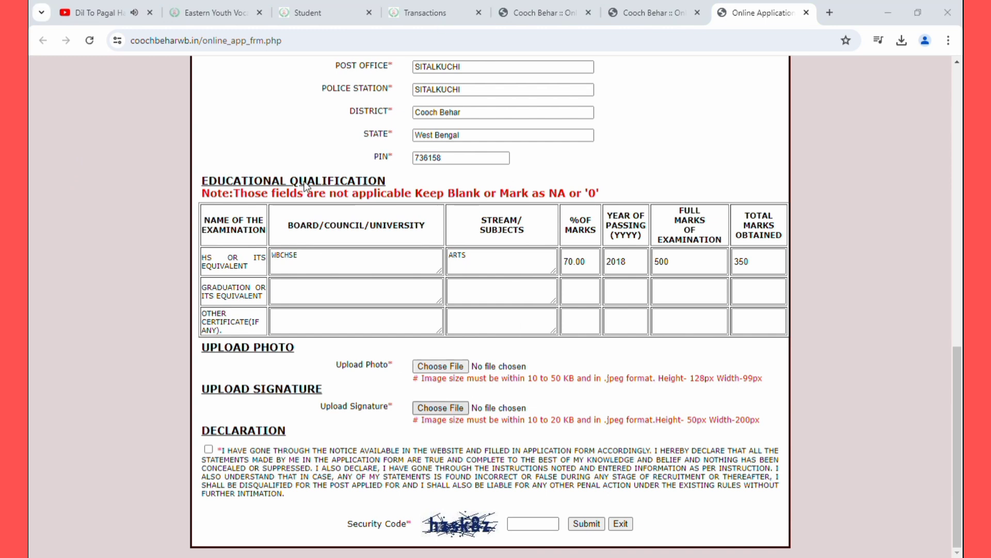
pyautogui.click(329, 339)
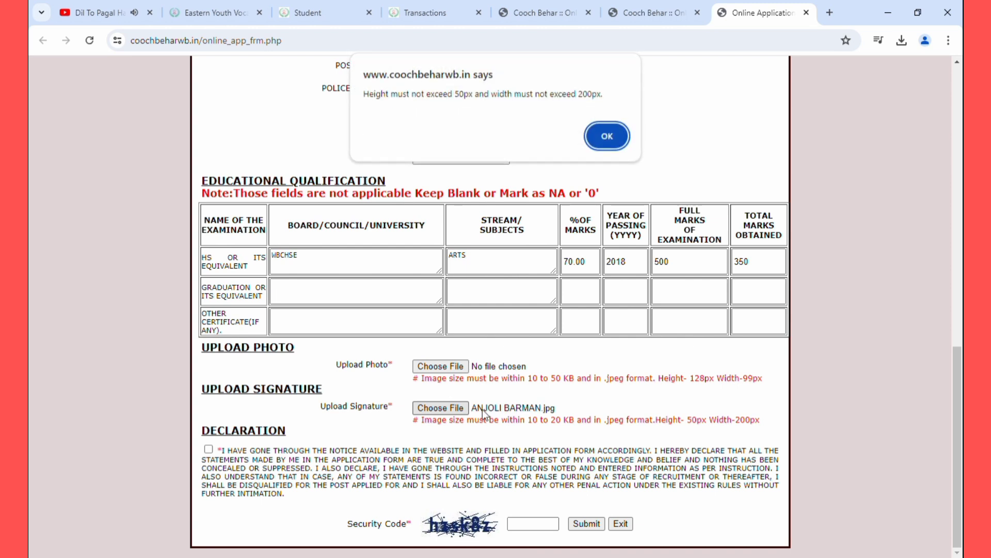
pyautogui.click(602, 139)
pyautogui.click(436, 368)
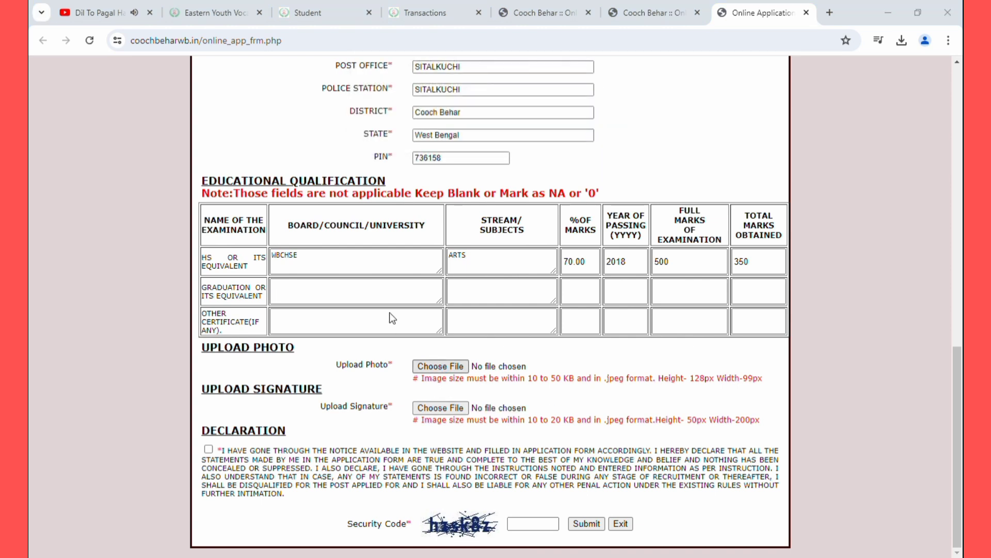
pyautogui.click(359, 339)
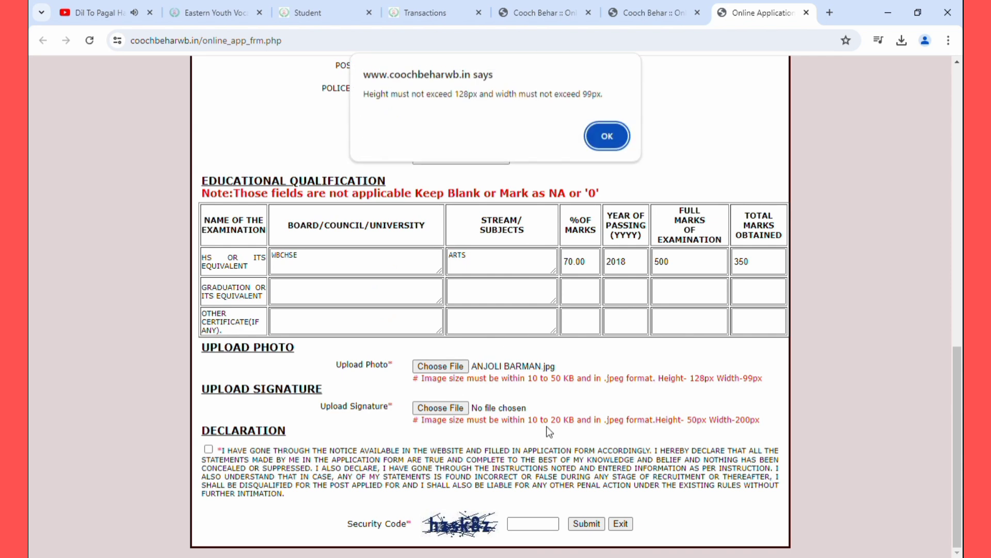
pyautogui.click(598, 135)
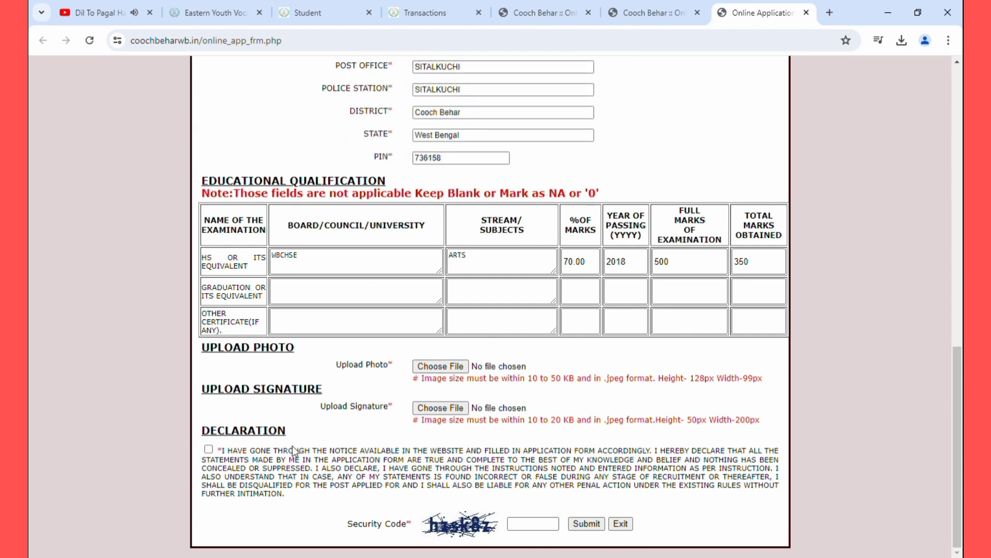
# Tick the declaration checkbox, then type the security code and select it for clearing
pyautogui.click(208, 449)
pyautogui.click(516, 525)
pyautogui.write('SGHNE')
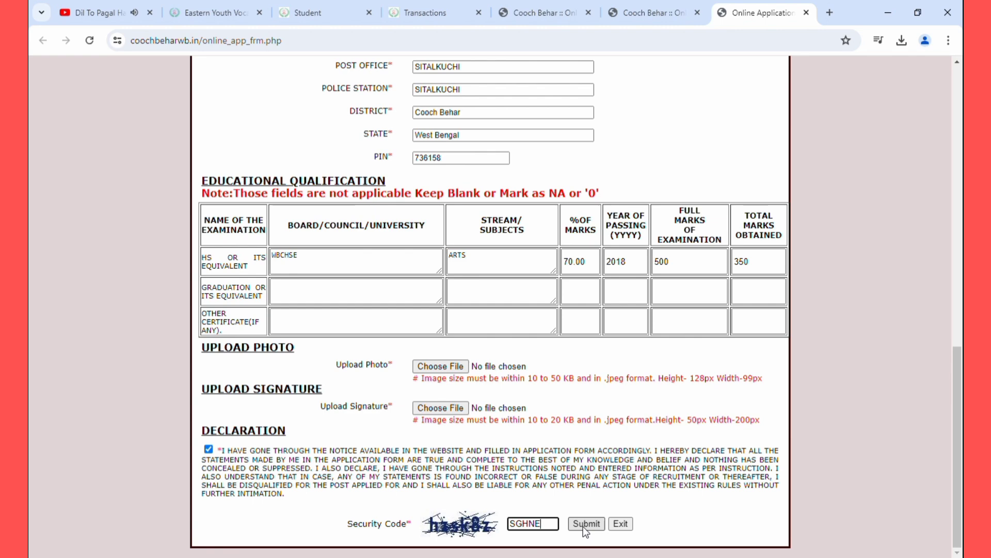
pyautogui.scroll(11, 584, 526)
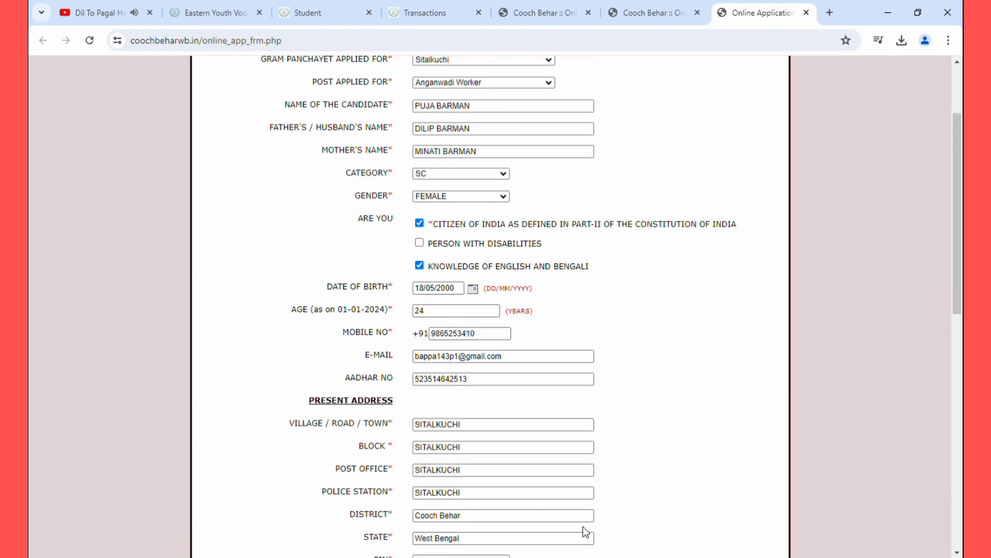
pyautogui.scroll(2, 583, 526)
pyautogui.scroll(-10, 583, 525)
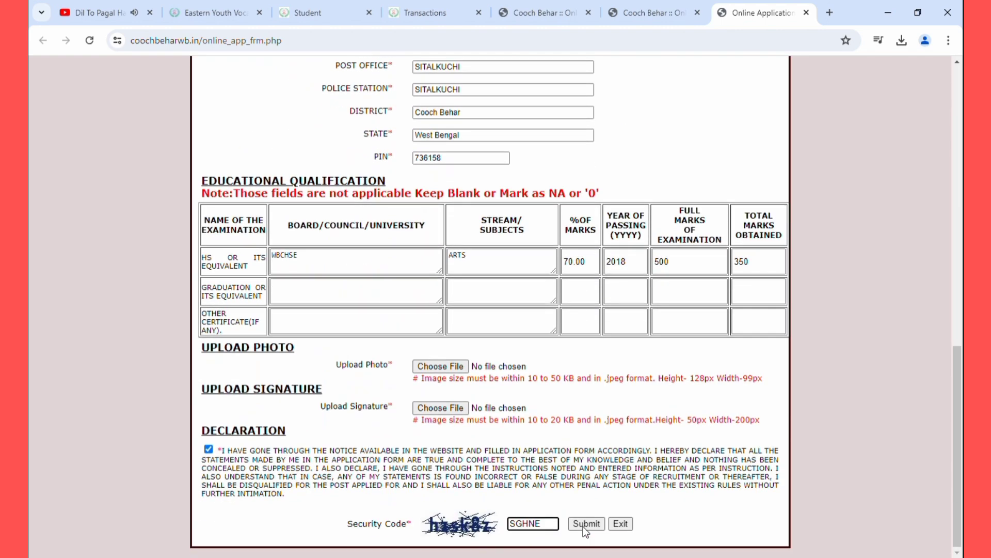
pyautogui.moveTo(535, 524); pyautogui.dragTo(504, 530)
pyautogui.press('BackSpace')
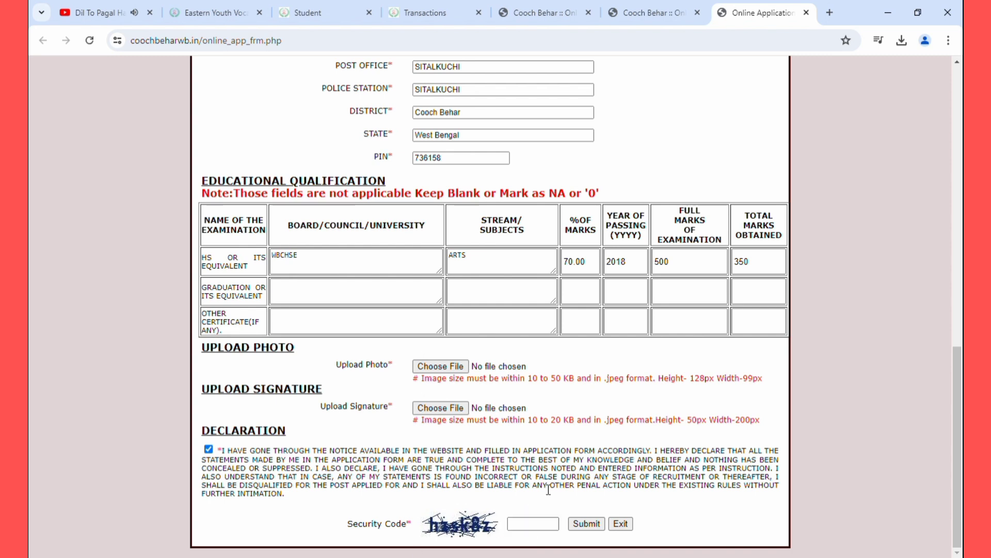
pyautogui.scroll(5, 602, 501)
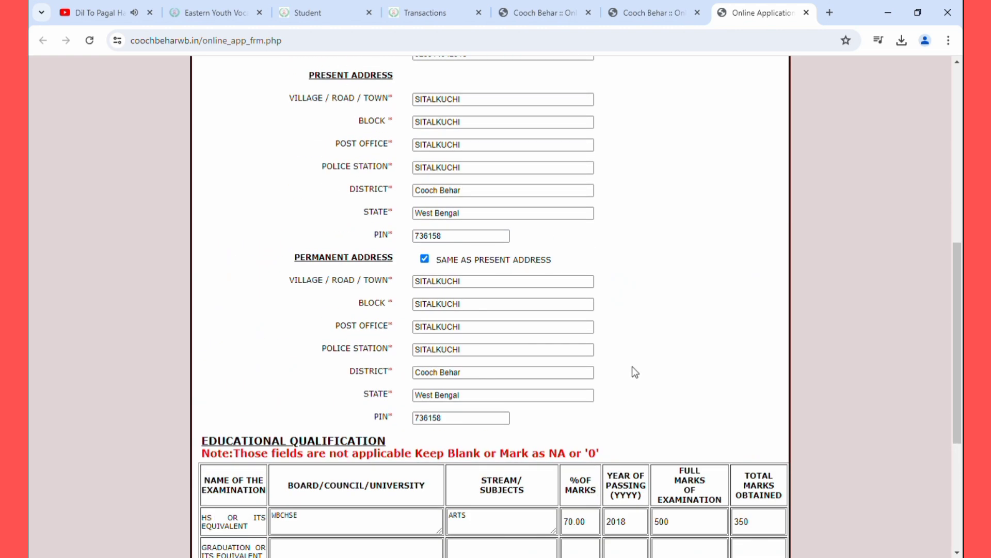
pyautogui.scroll(1, 633, 367)
pyautogui.scroll(2, 606, 264)
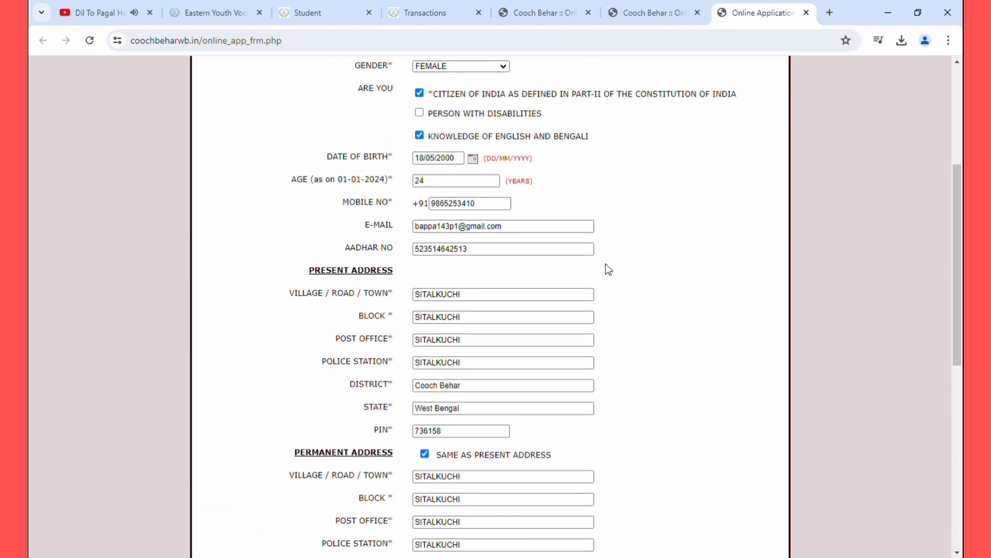
pyautogui.scroll(3, 606, 265)
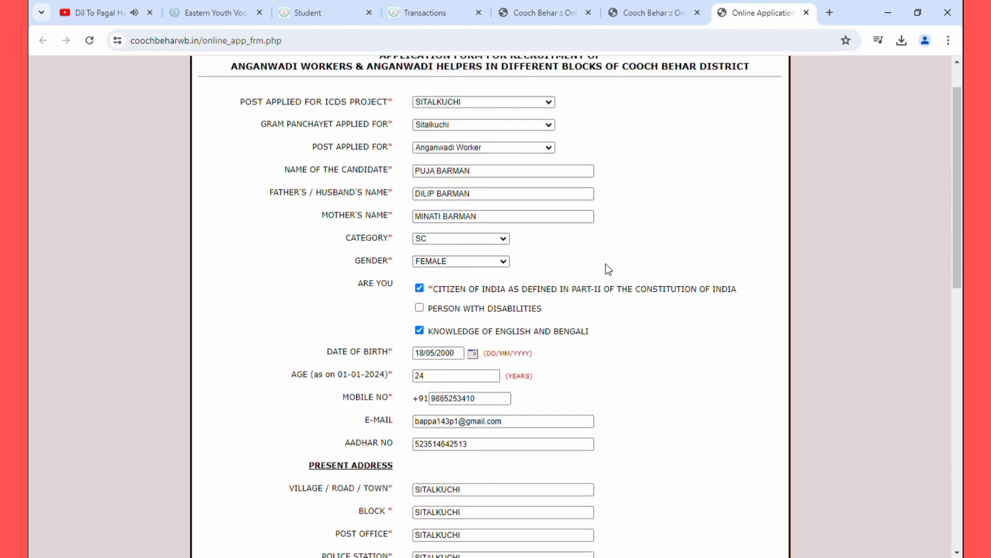
pyautogui.scroll(-7, 606, 264)
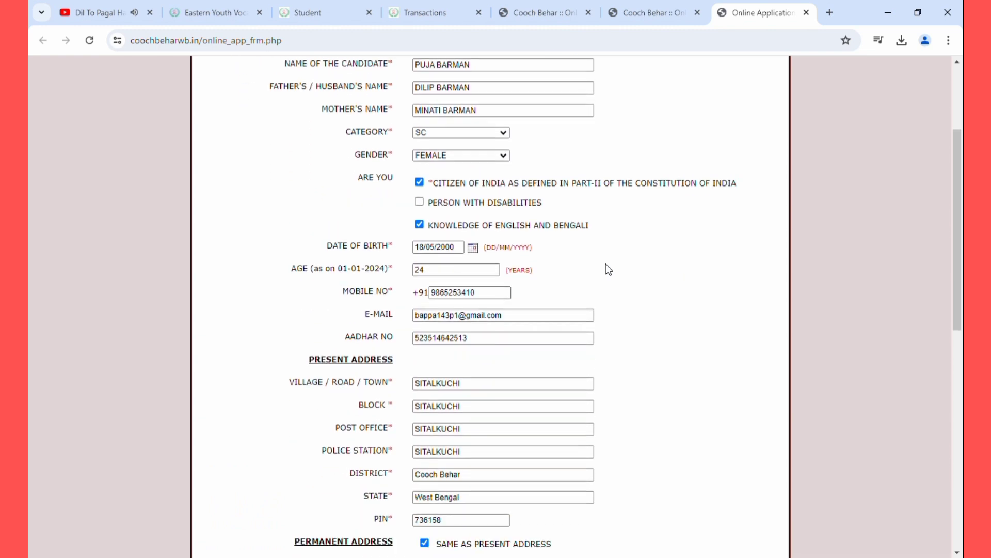